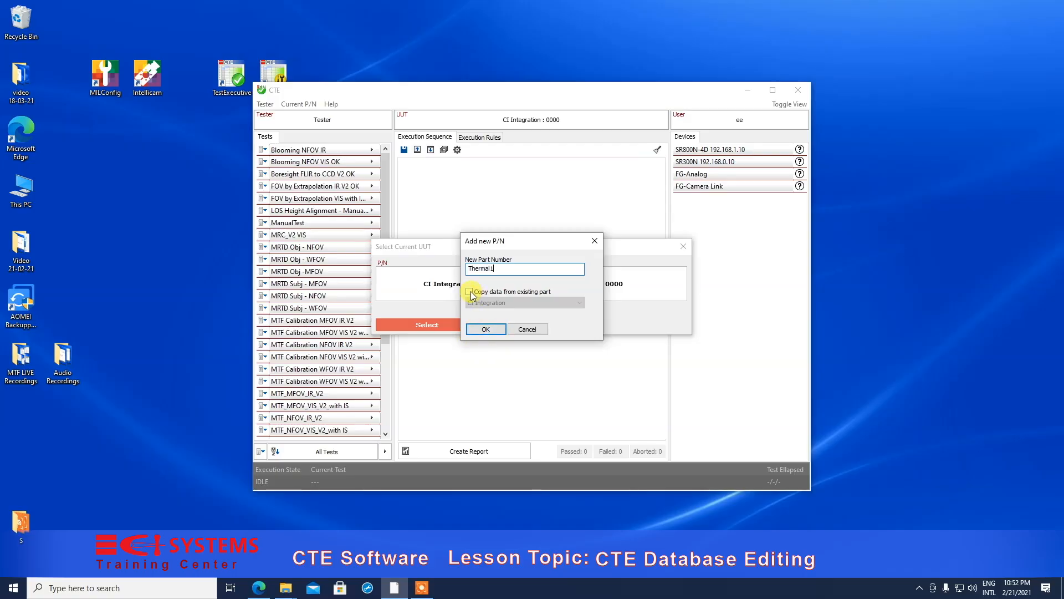
- Create part number Thermal1 copied from CI Integration and enter serial number Demo1 for it
click(471, 292)
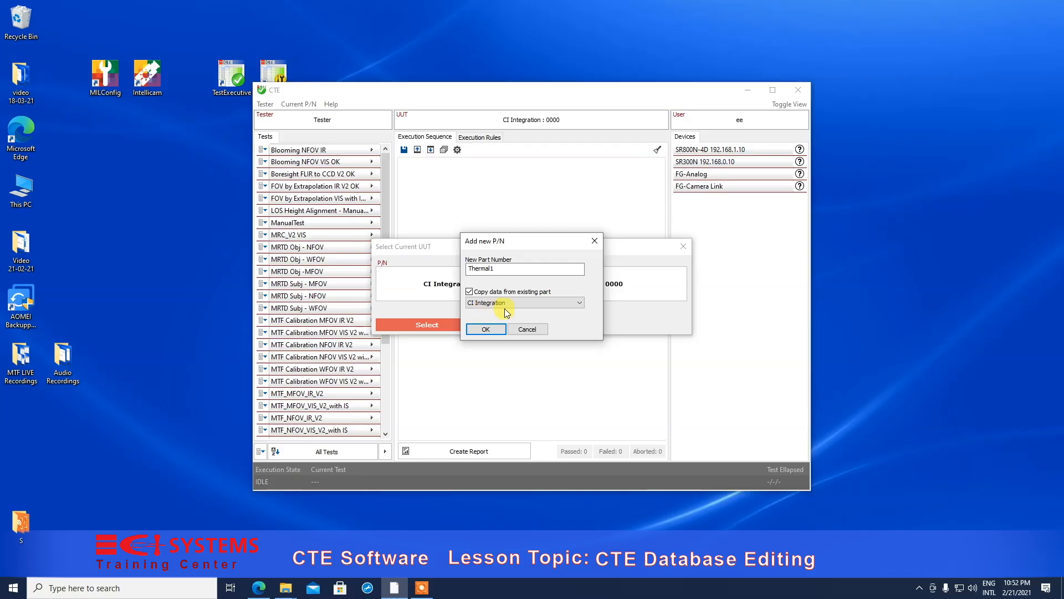
click(482, 330)
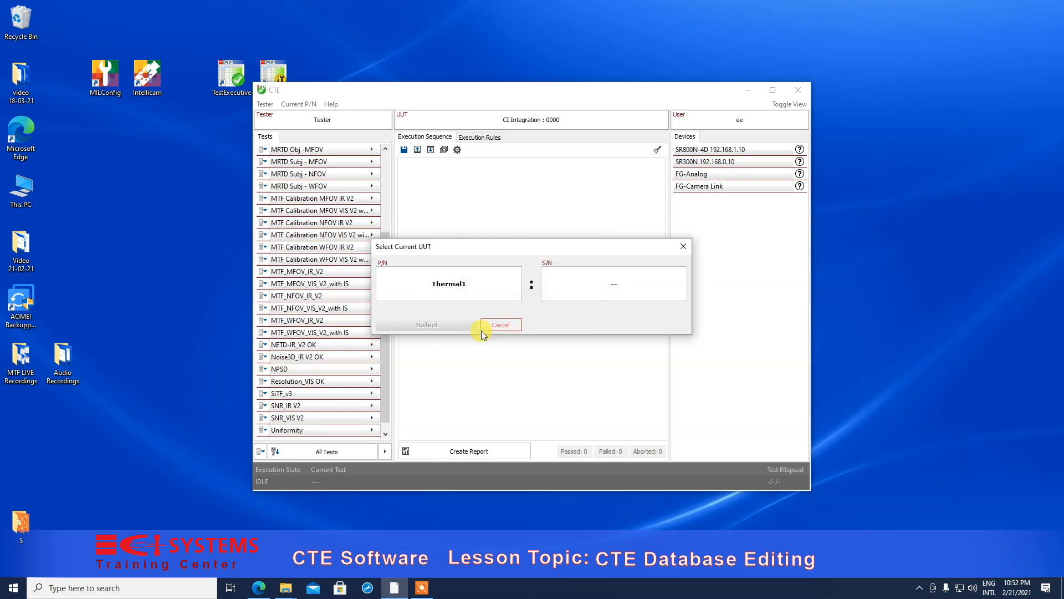
click(613, 289)
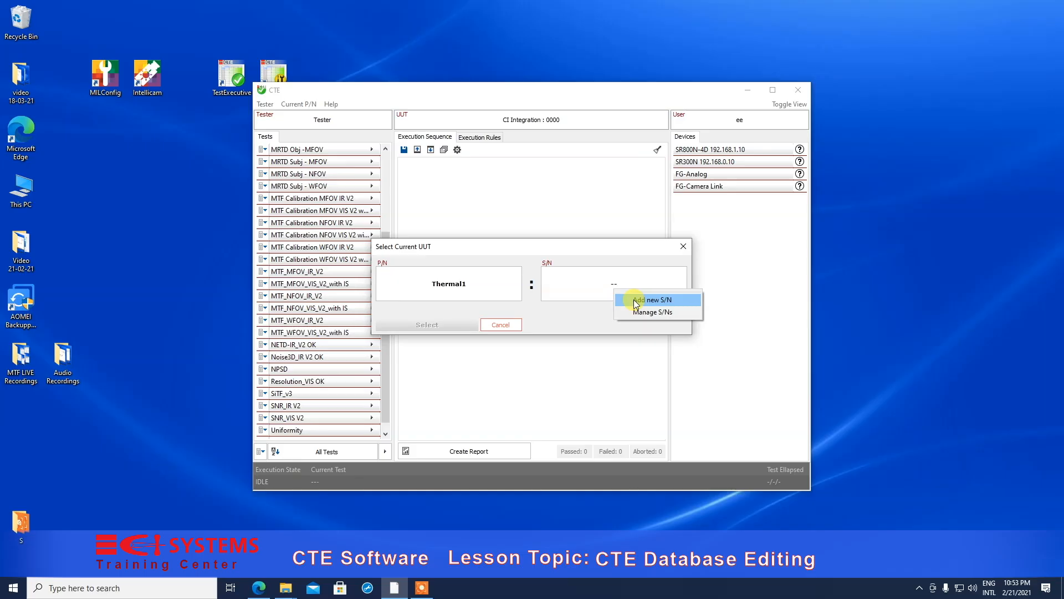
click(633, 299)
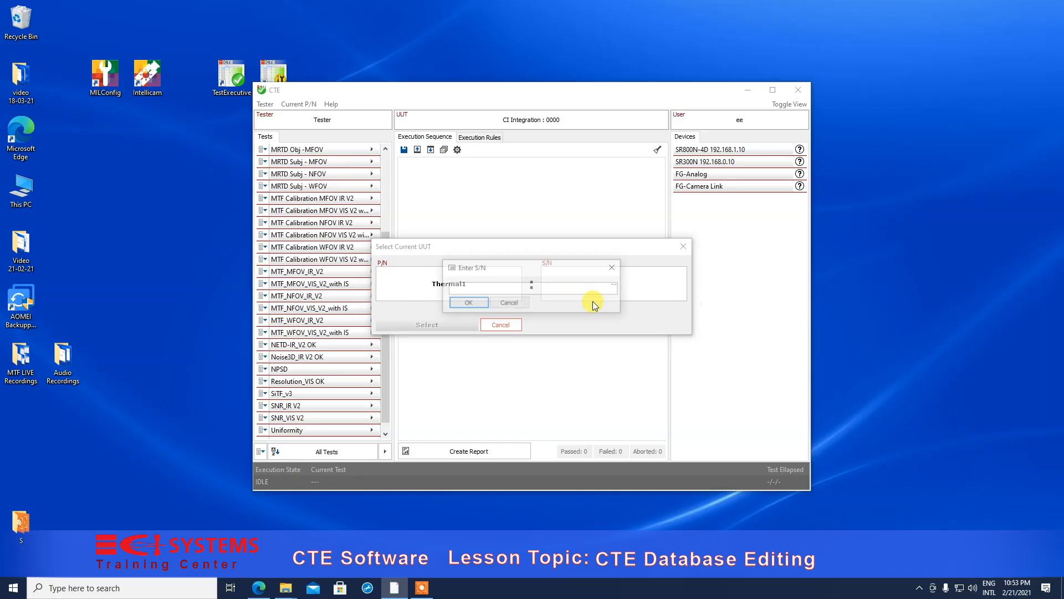
click(452, 288)
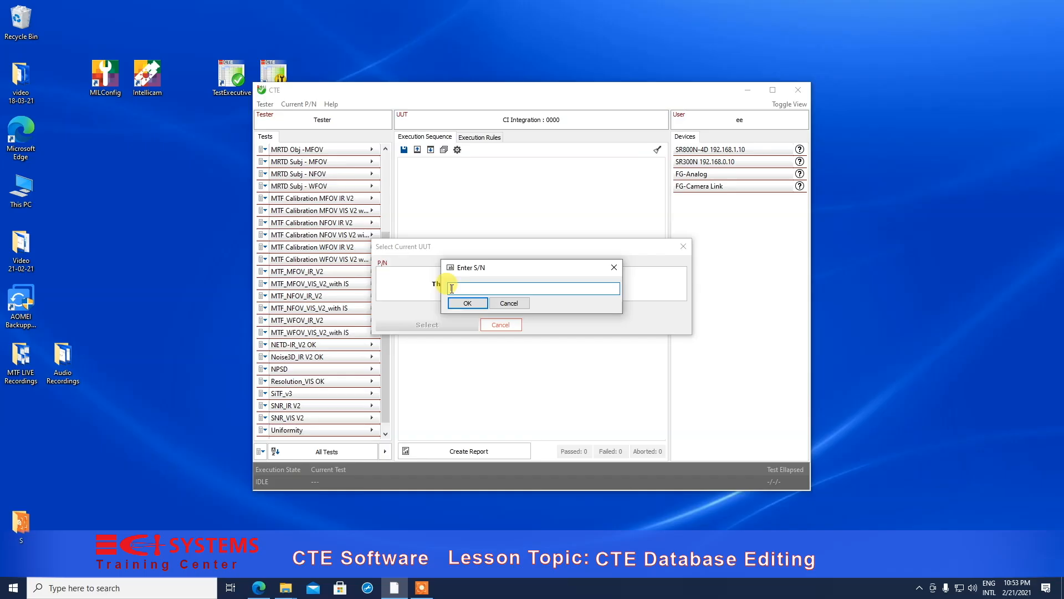
text(Demoo1)
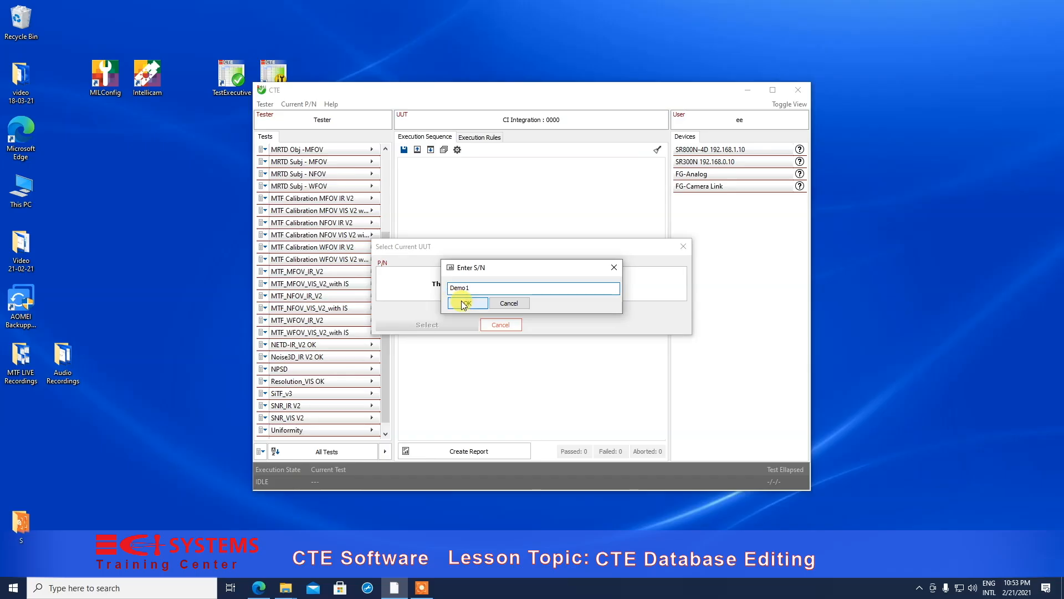
click(464, 304)
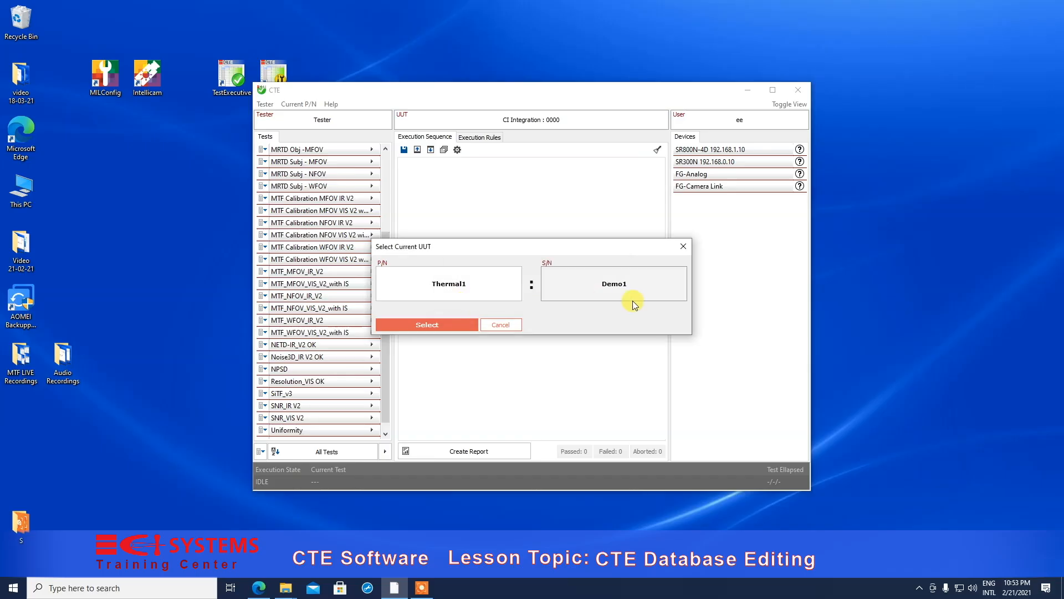
- Make Thermal1 : Demo1 the current unit, then reopen the unit selection's part-number options
click(420, 327)
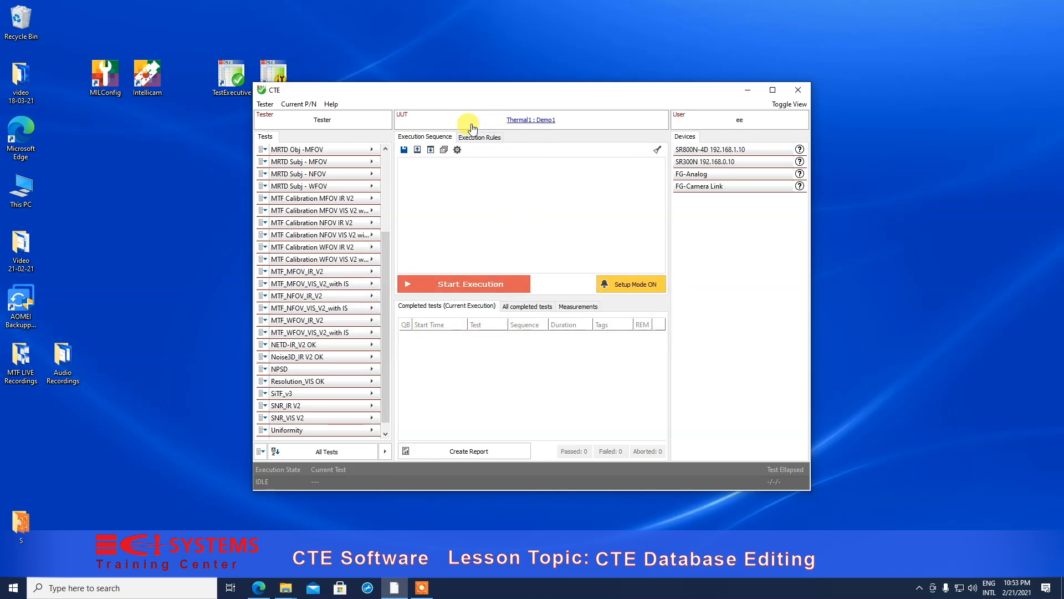
click(521, 120)
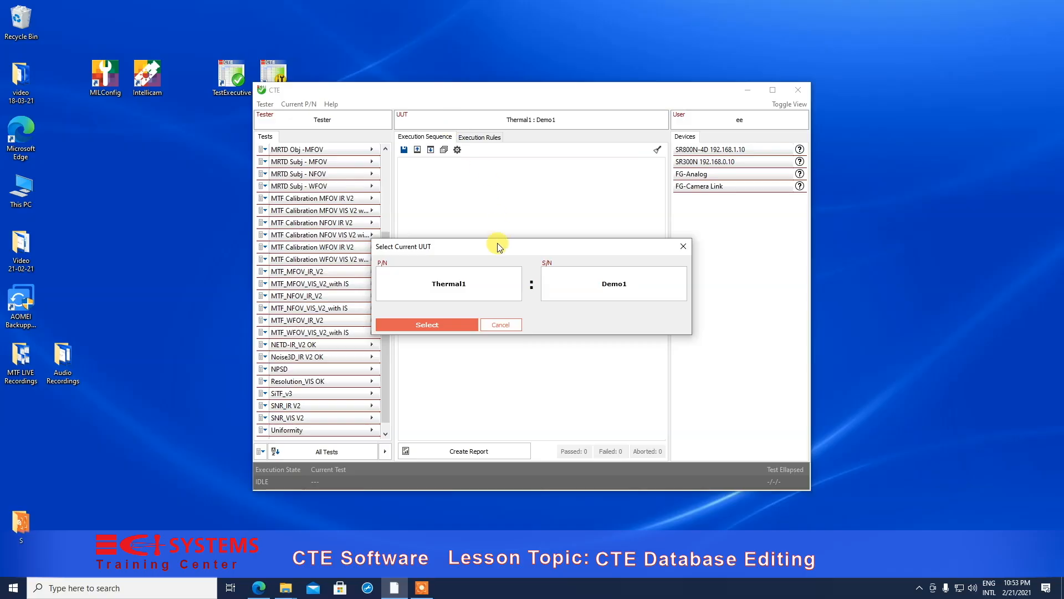
click(510, 326)
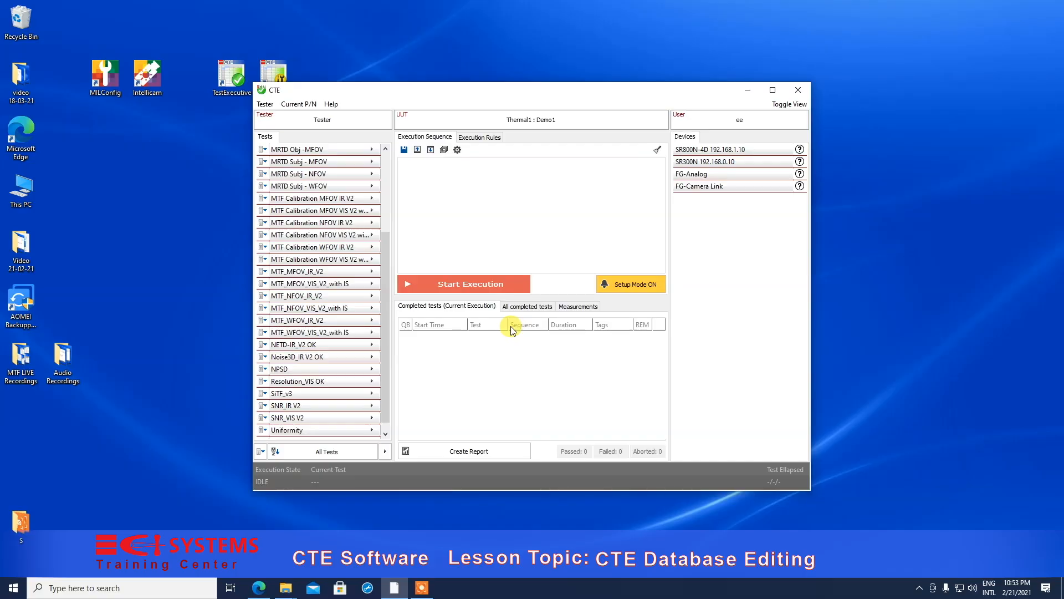
click(524, 121)
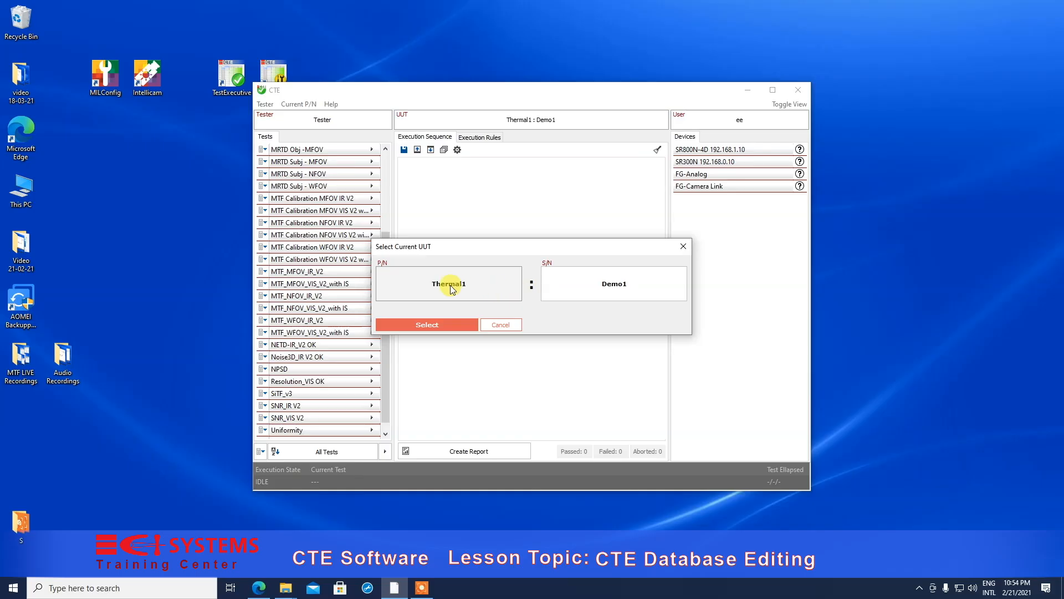
click(483, 286)
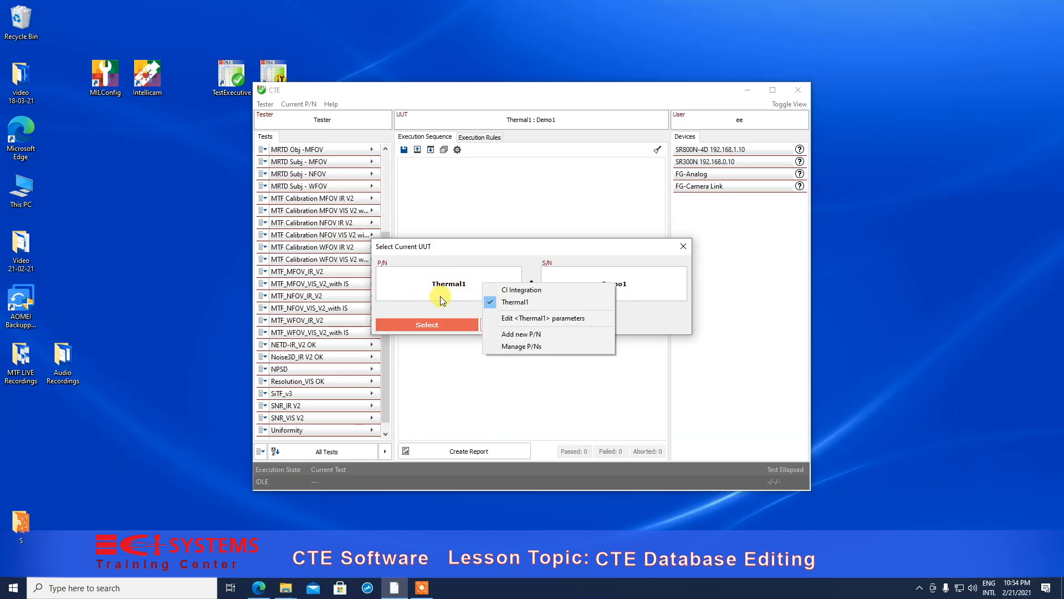
- Add part number DayTV, copying its data from CI Integration
click(507, 334)
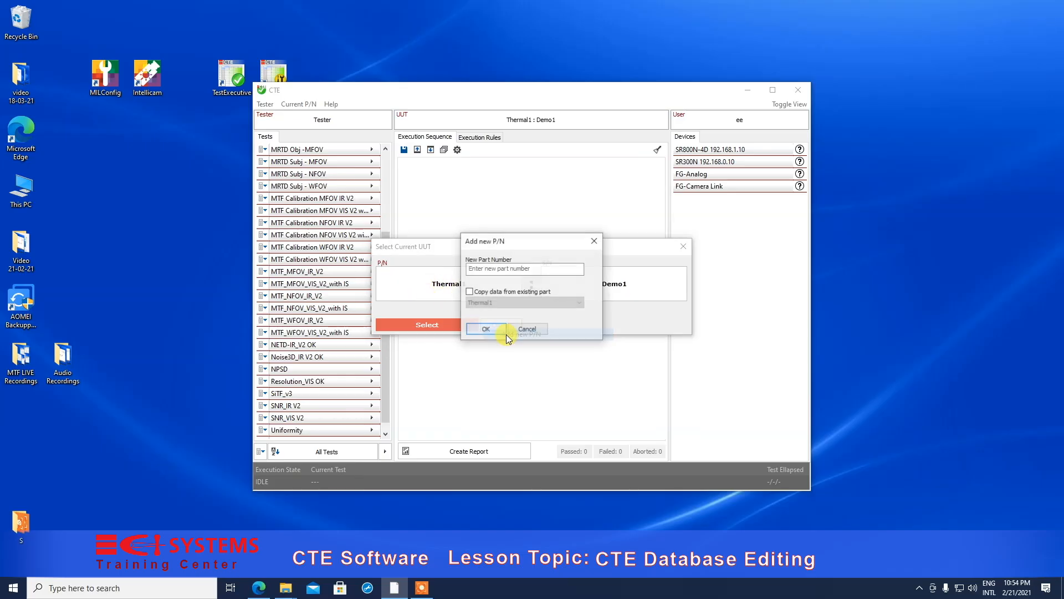
click(472, 268)
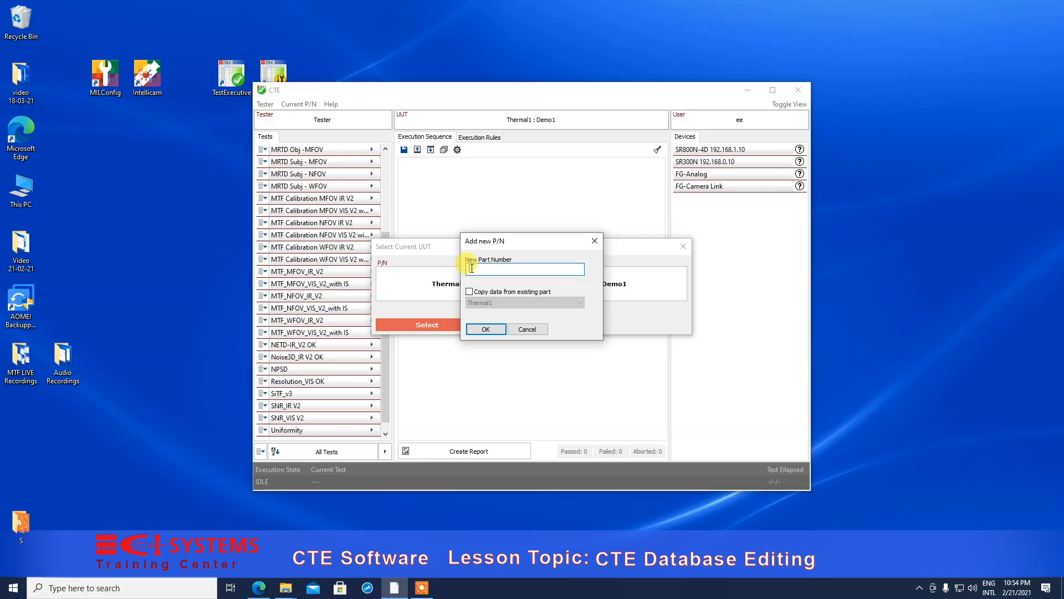
text(DayTV)
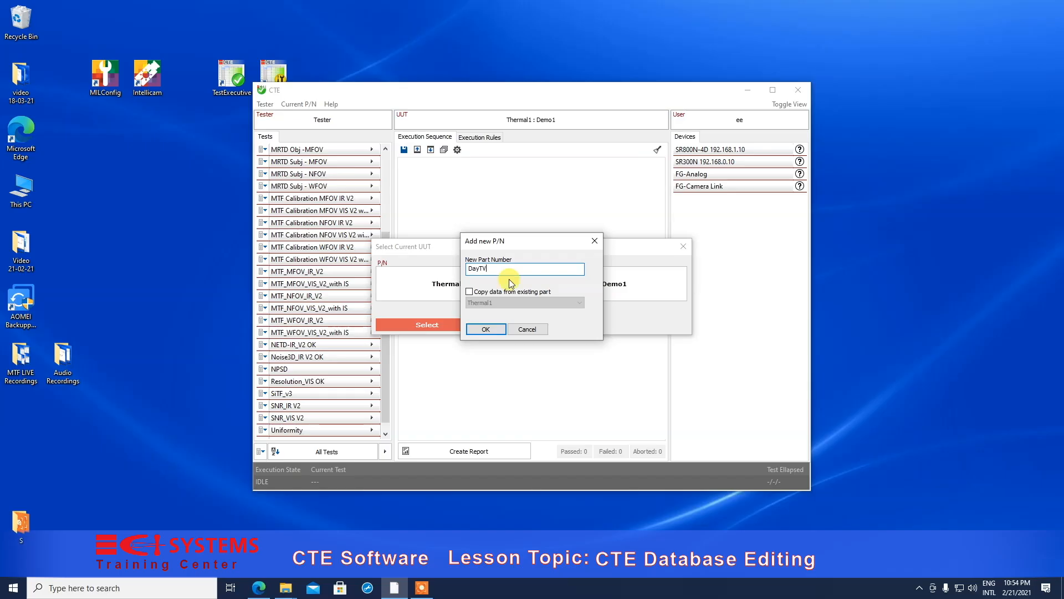
click(468, 293)
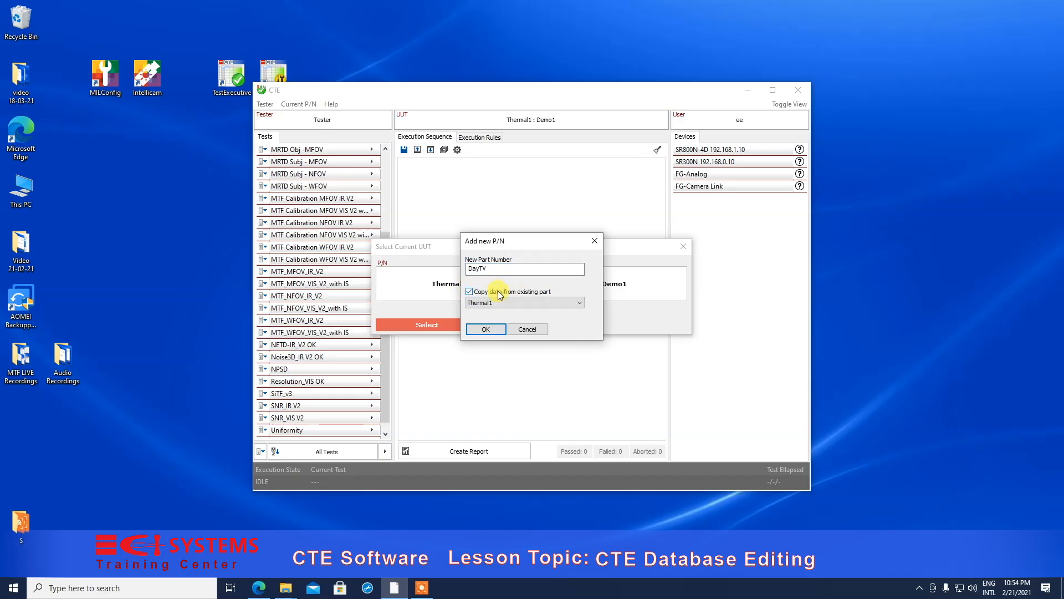
click(579, 302)
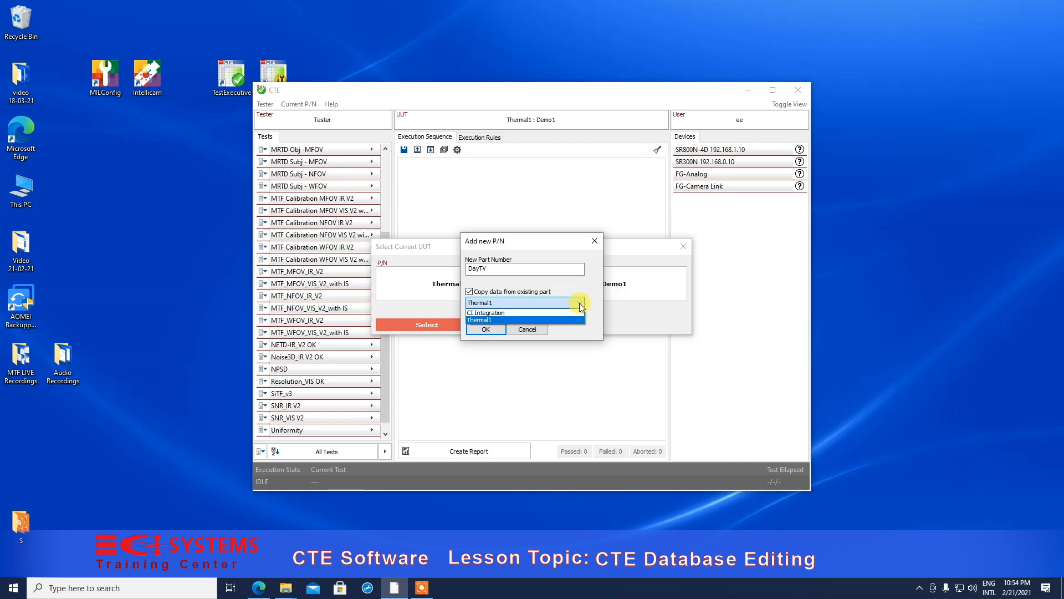
click(488, 314)
click(485, 329)
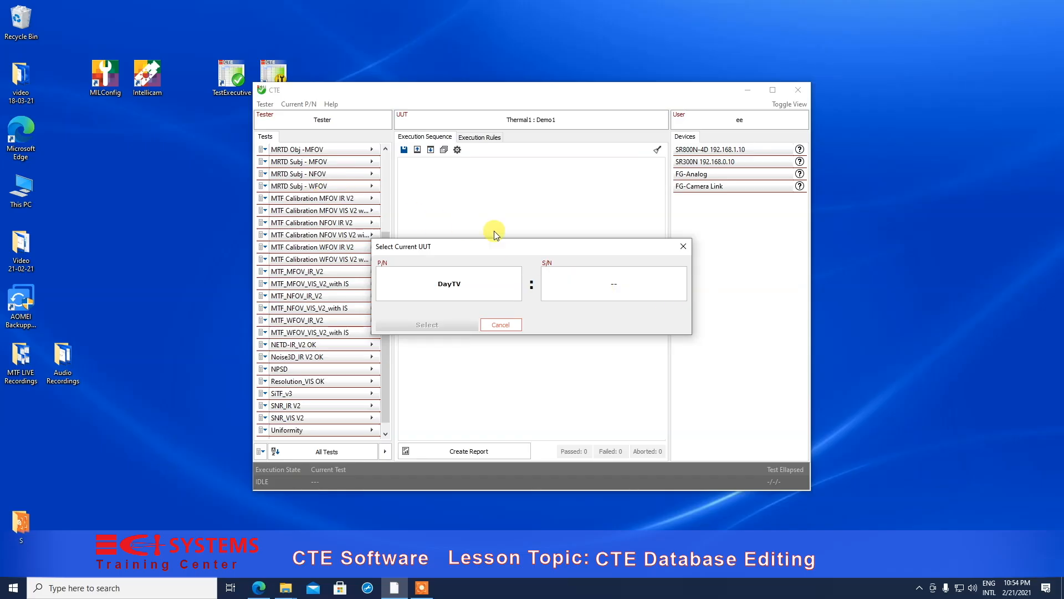
- Add serial number DemoDay-a123 and make DayTV : DemoDay-a123 the current unit
click(609, 283)
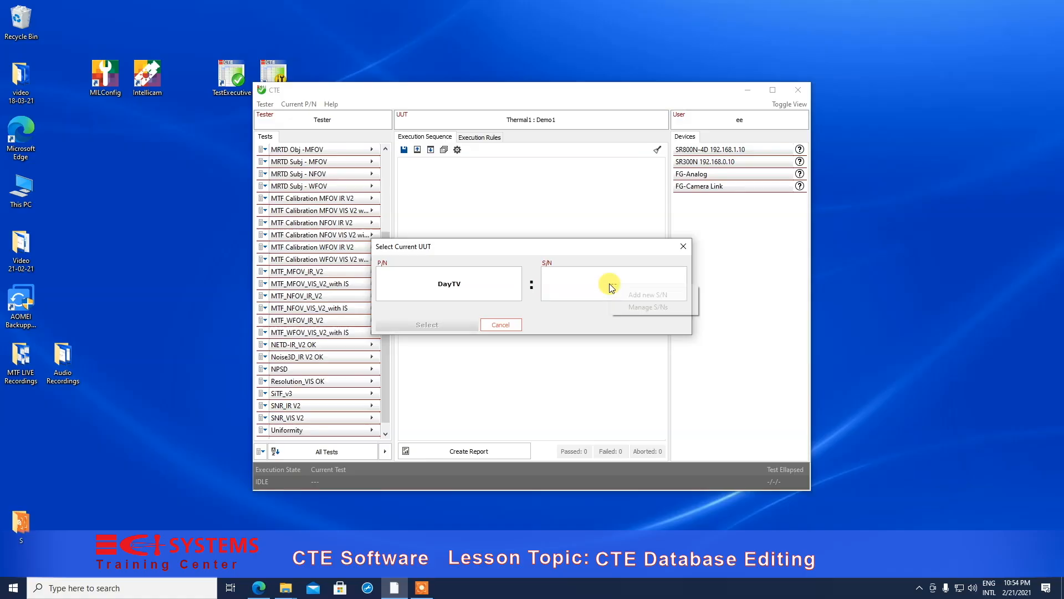
click(623, 295)
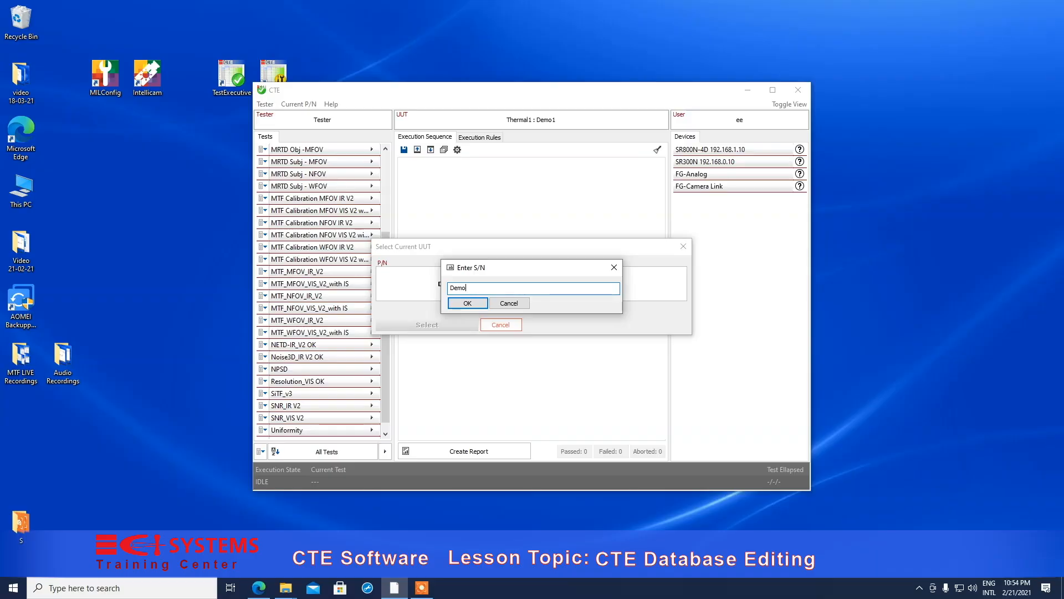
text(y-a123)
click(481, 305)
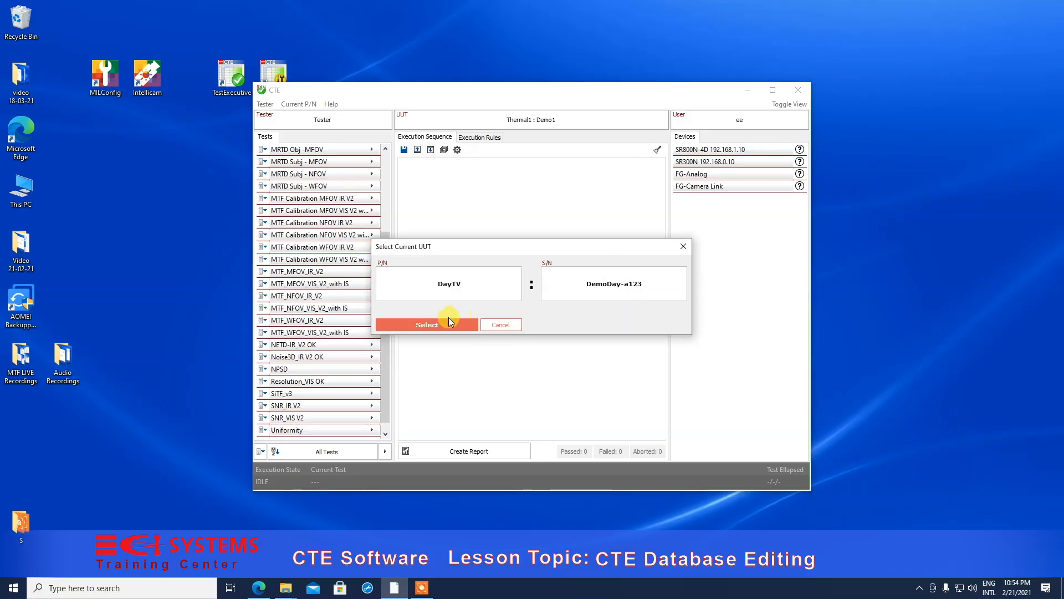
click(430, 324)
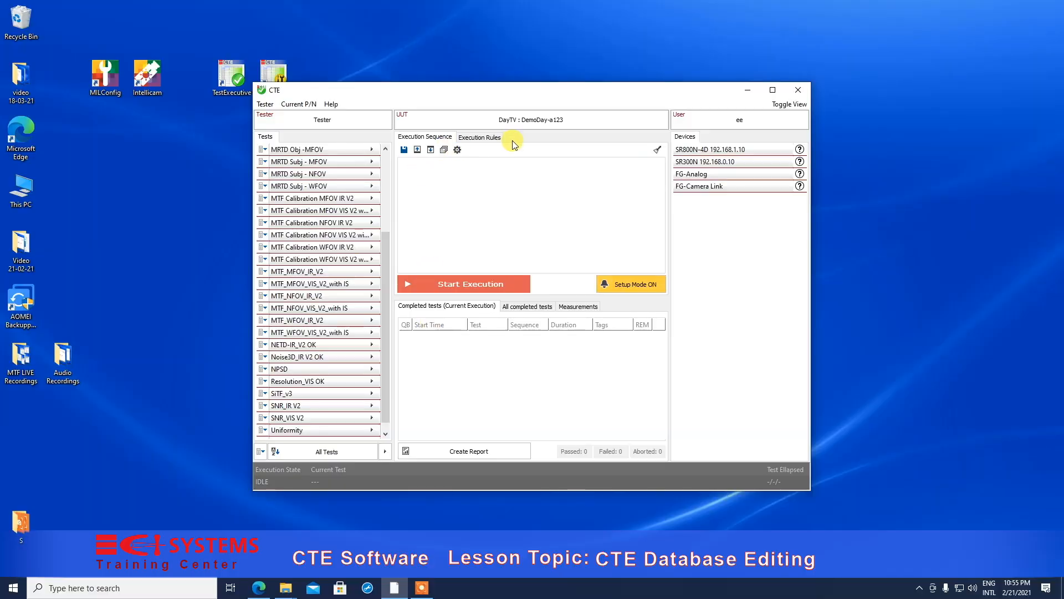
- Add a second serial number, S001, for part DayTV in the unit selection
click(541, 121)
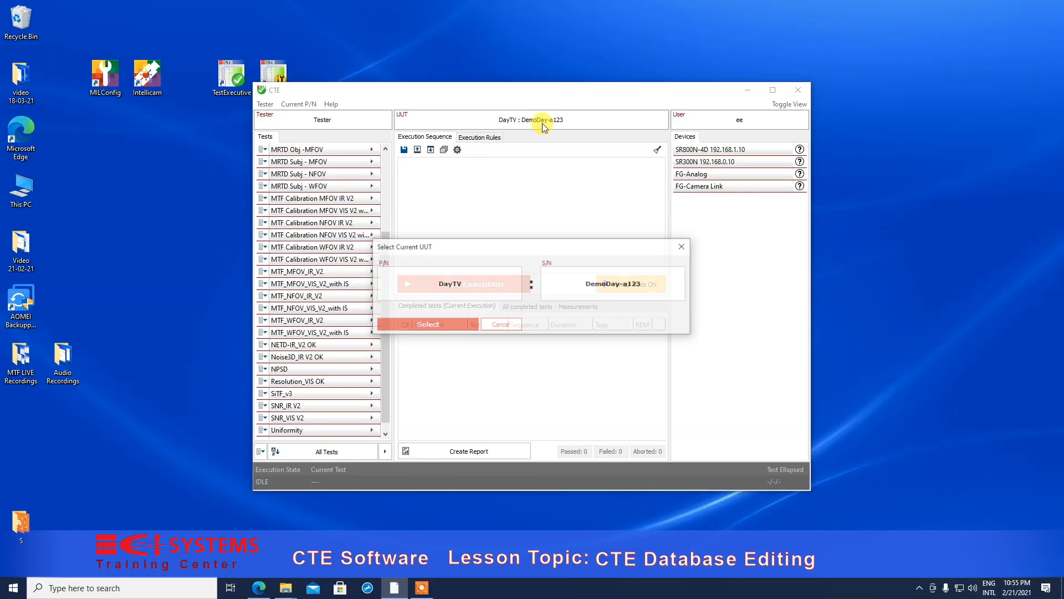
click(508, 292)
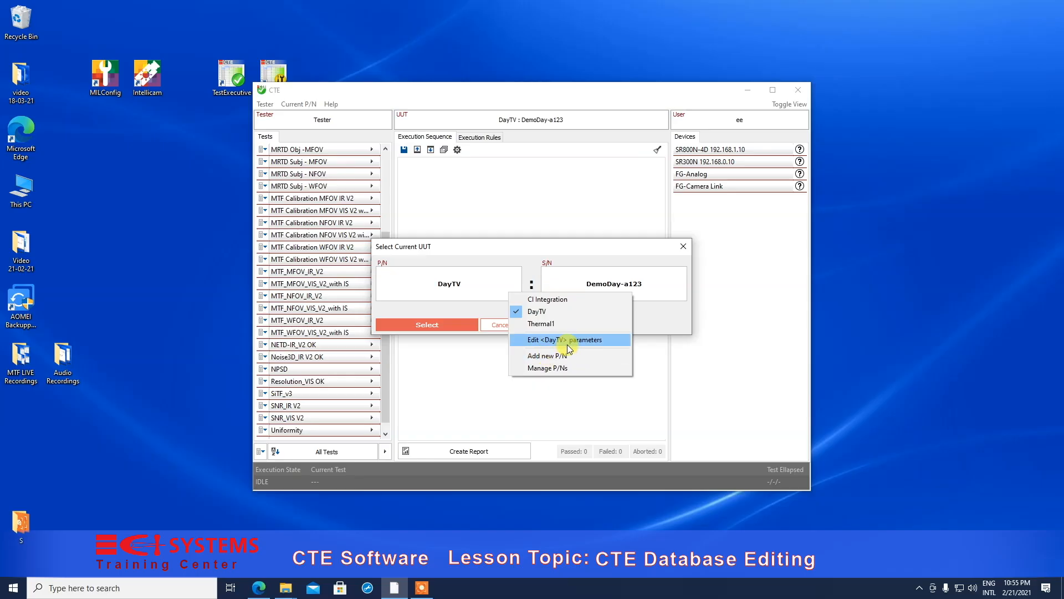
click(586, 276)
click(568, 285)
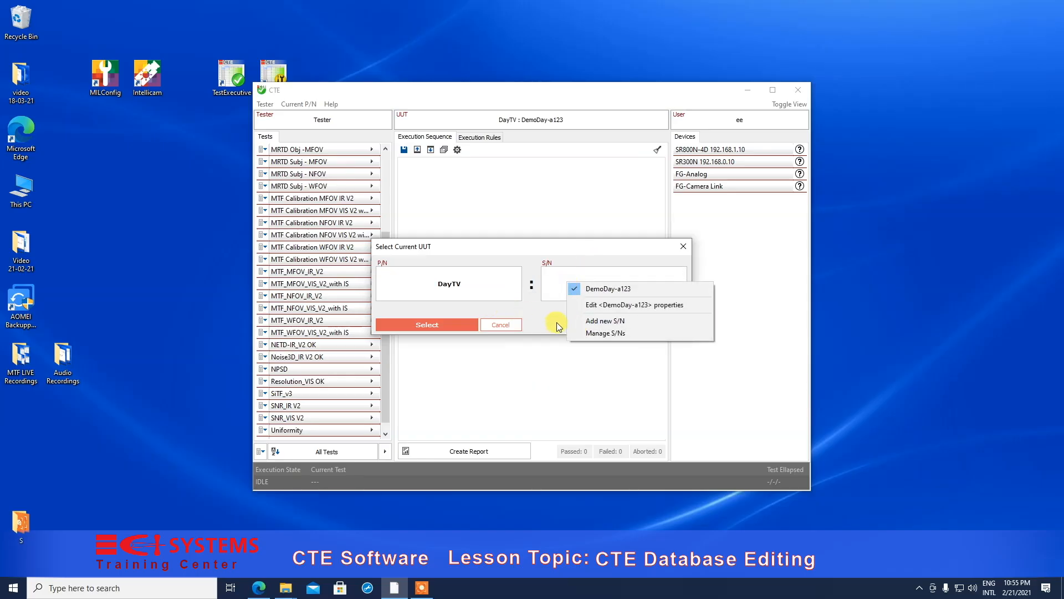
click(583, 321)
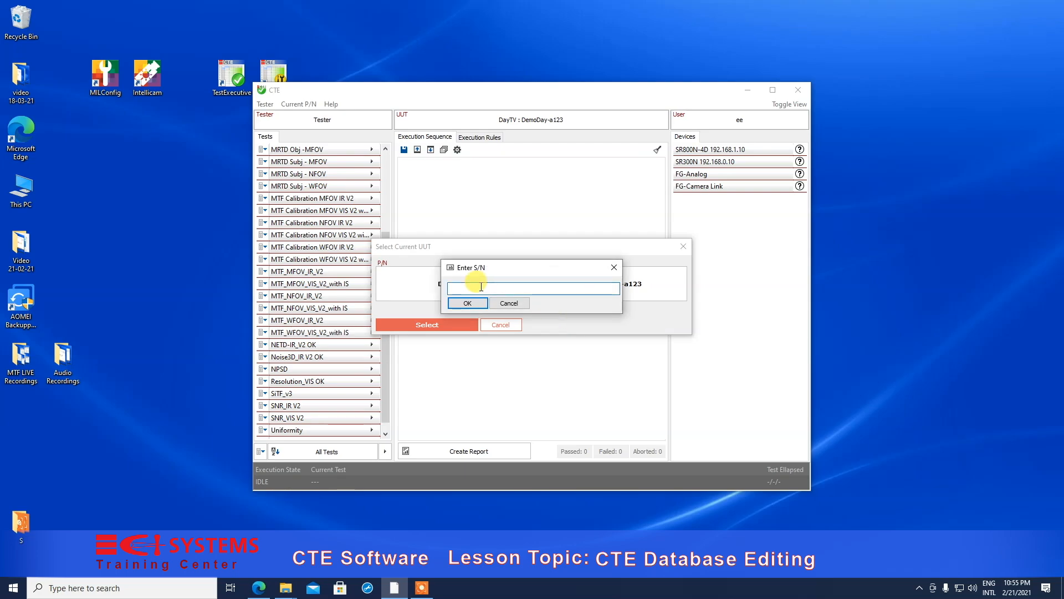
text(S001)
click(470, 302)
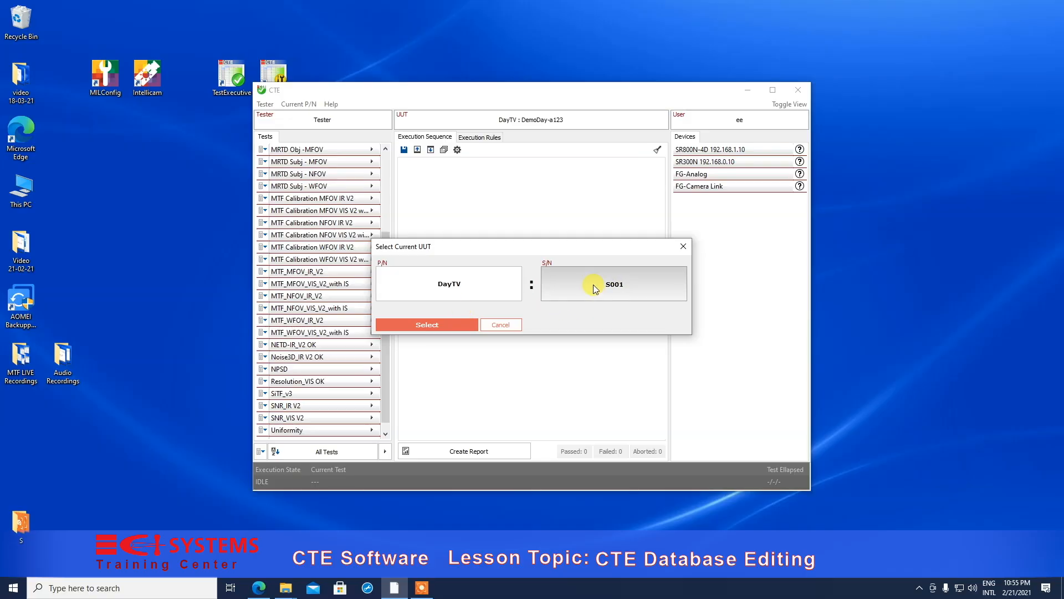
- List DayTV's available serial numbers to pick S001
click(593, 286)
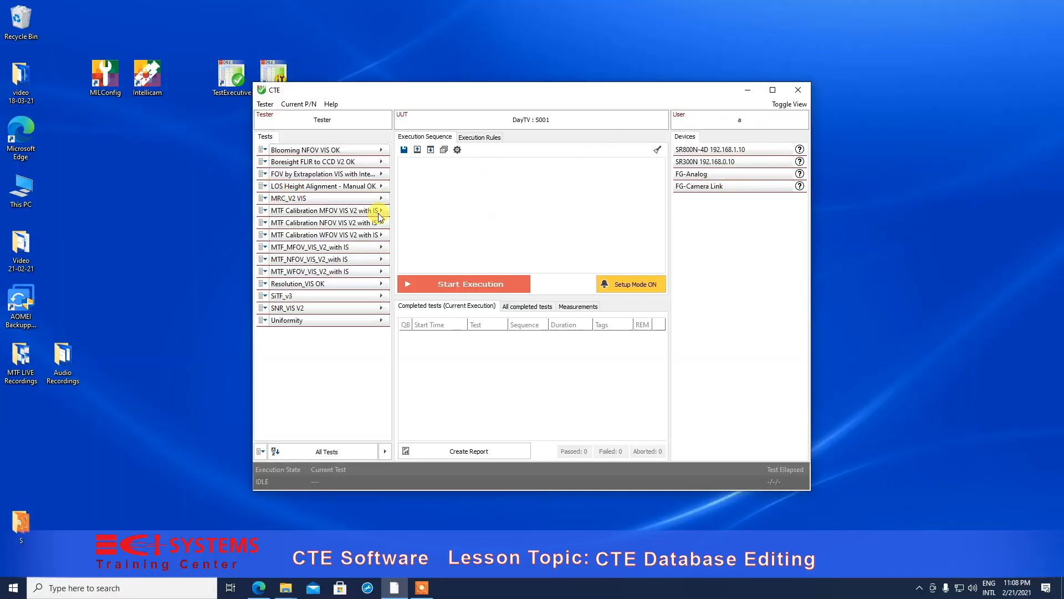
click(265, 200)
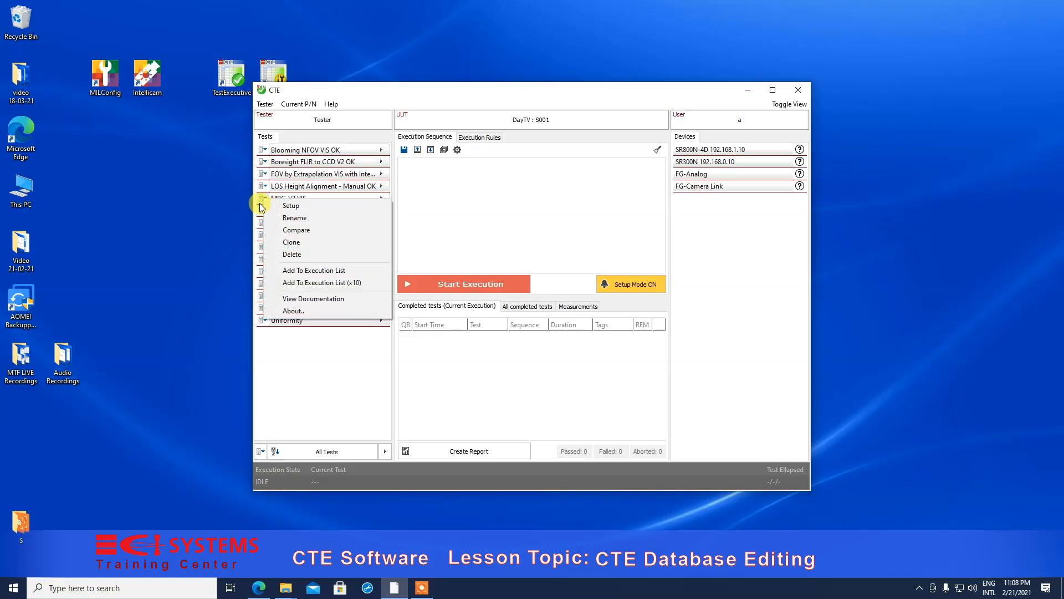
click(308, 207)
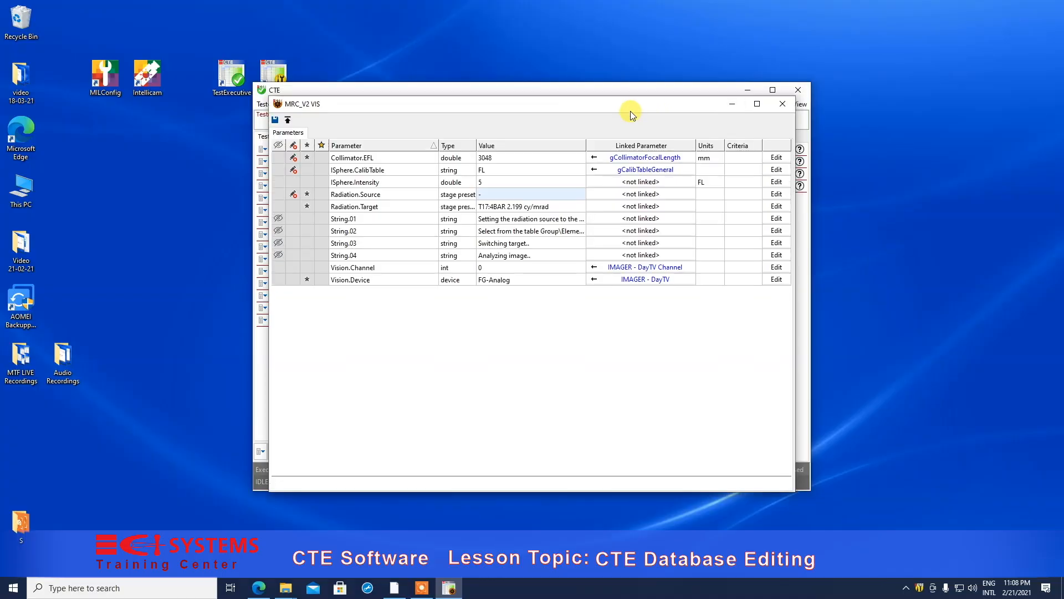
drag(630, 102, 629, 168)
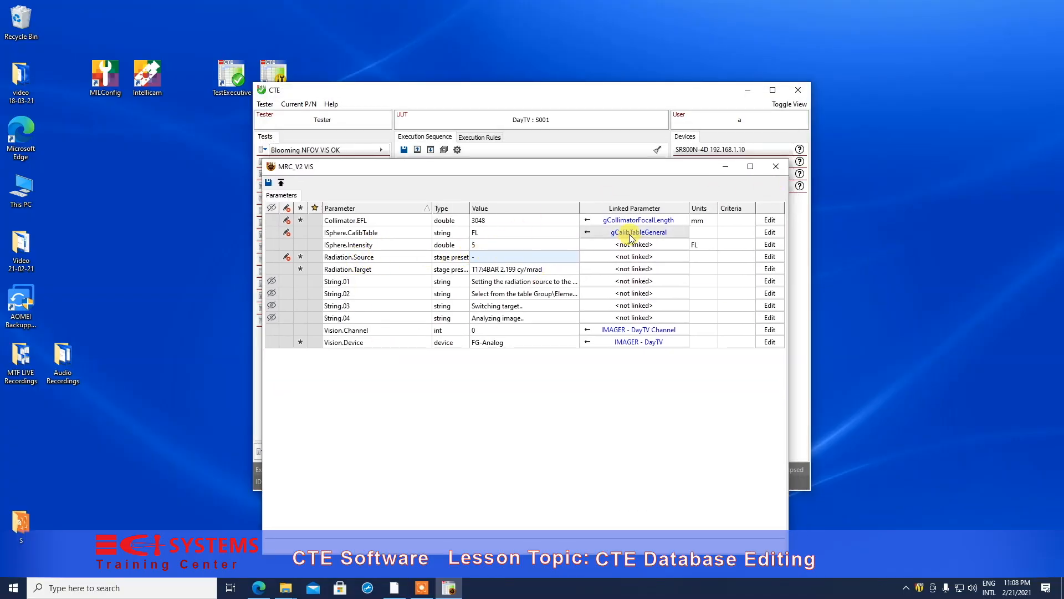
click(776, 166)
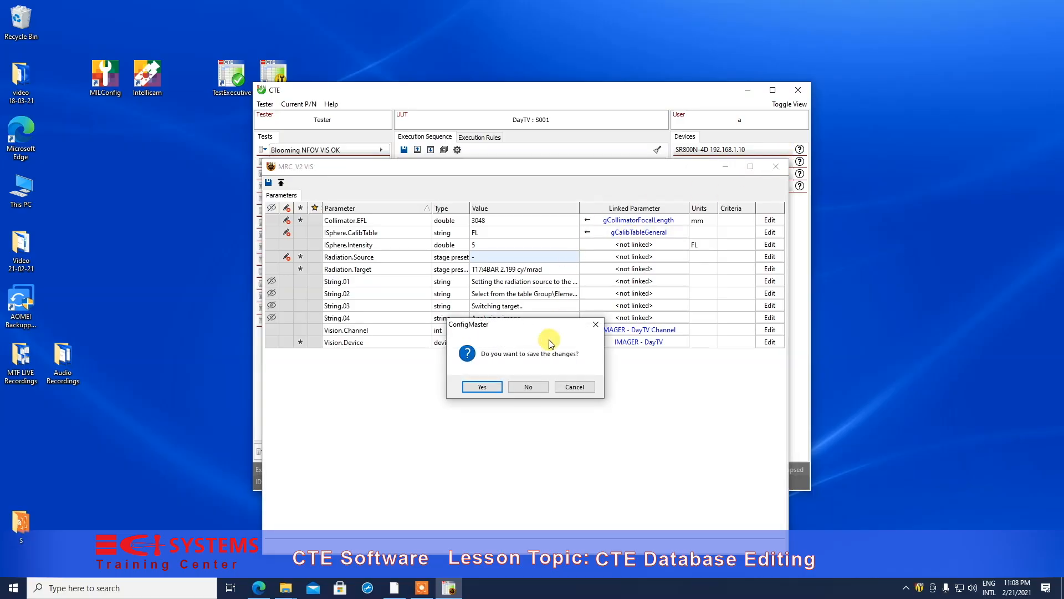
click(528, 387)
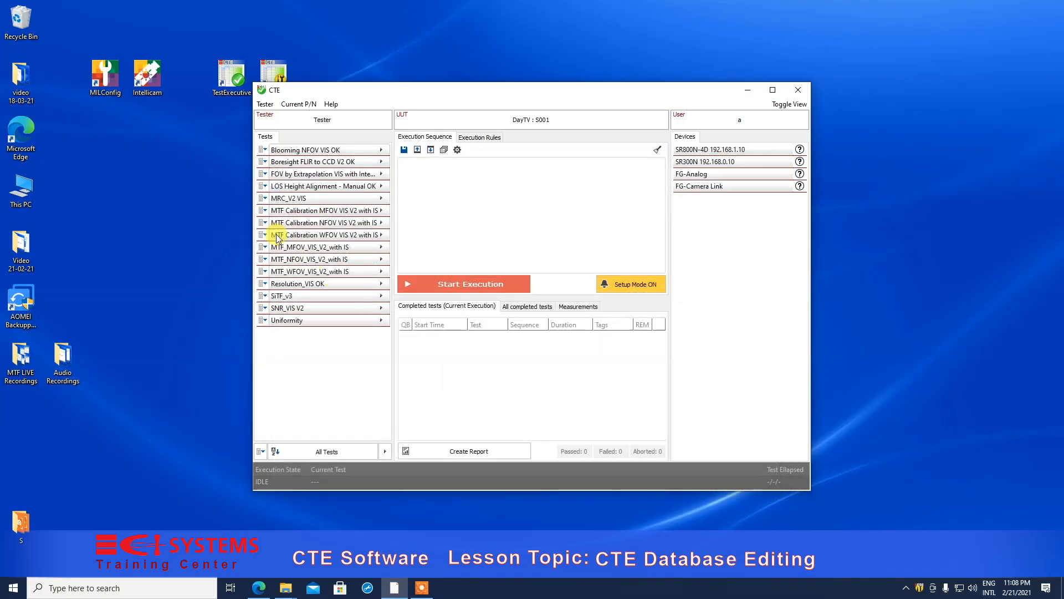
click(264, 199)
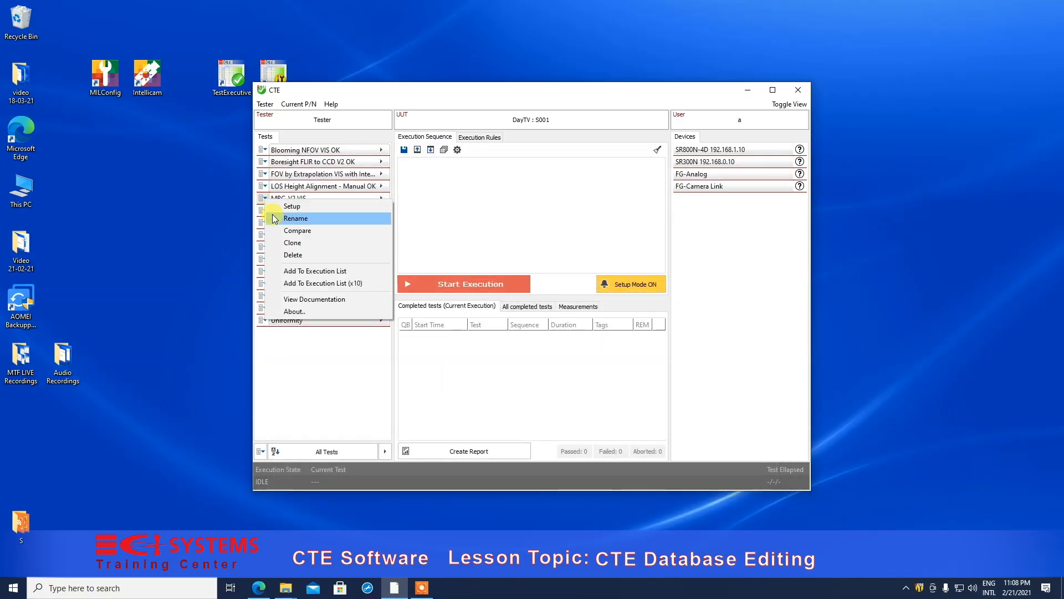
click(277, 218)
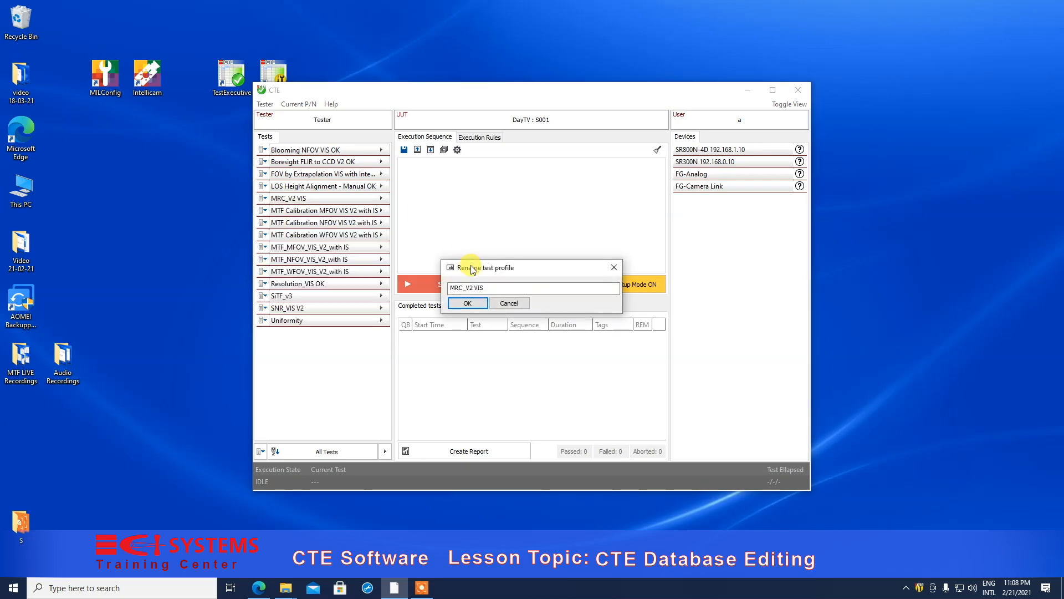
- Rename test profile MRC_V2 VIS to 'MRC_ Minimum Resolvable Contrast'
drag(465, 288, 530, 285)
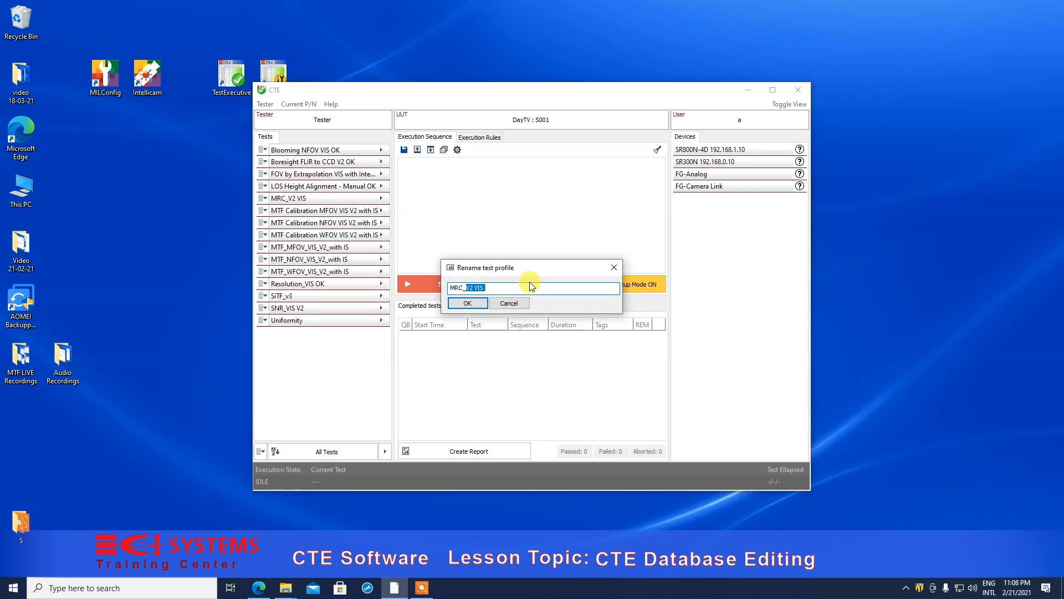
key(BackSpace)
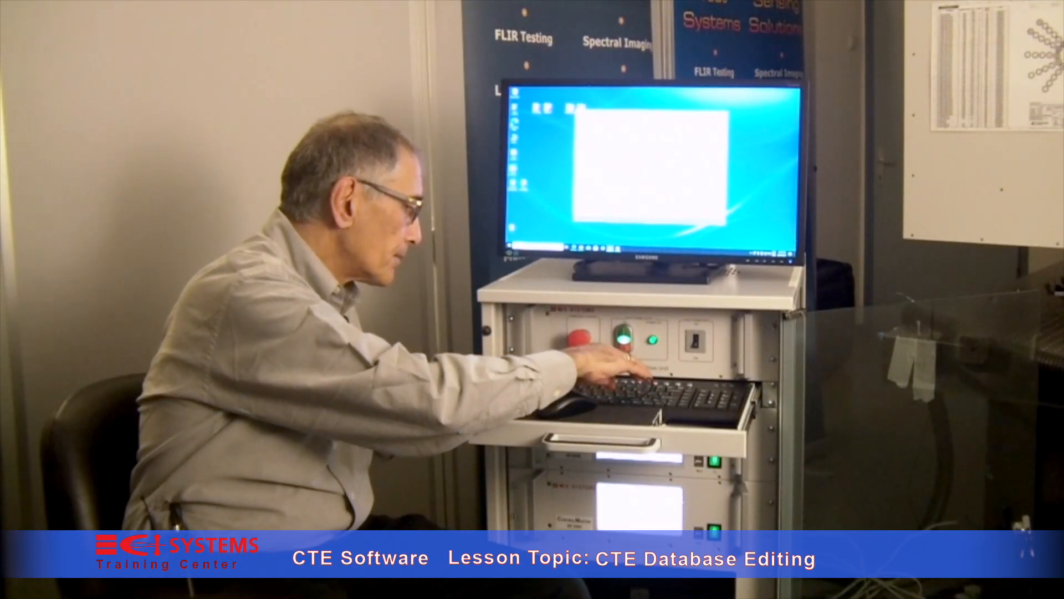
text(Miniu)
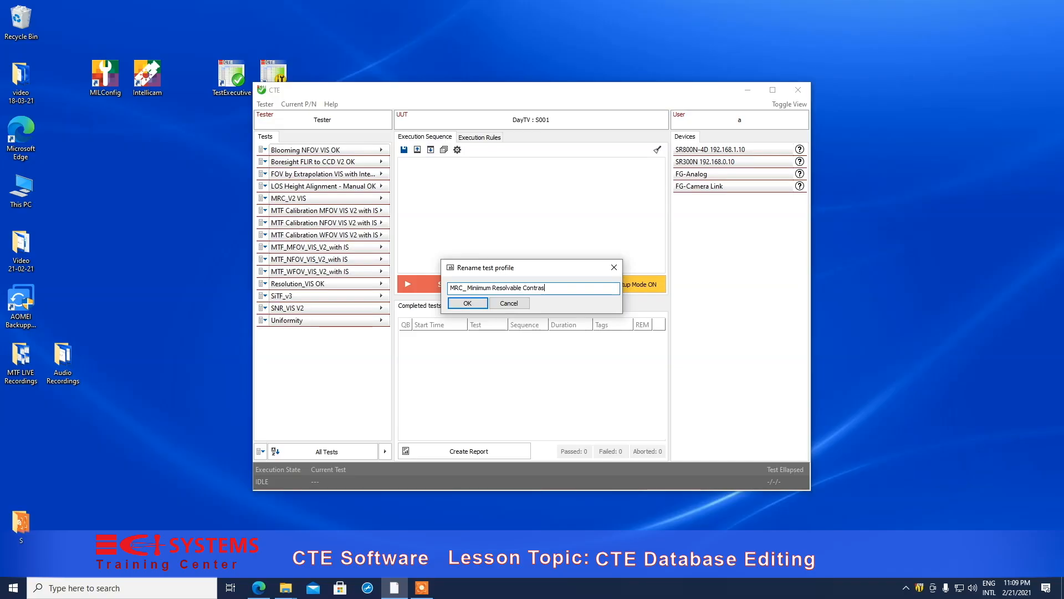
click(480, 304)
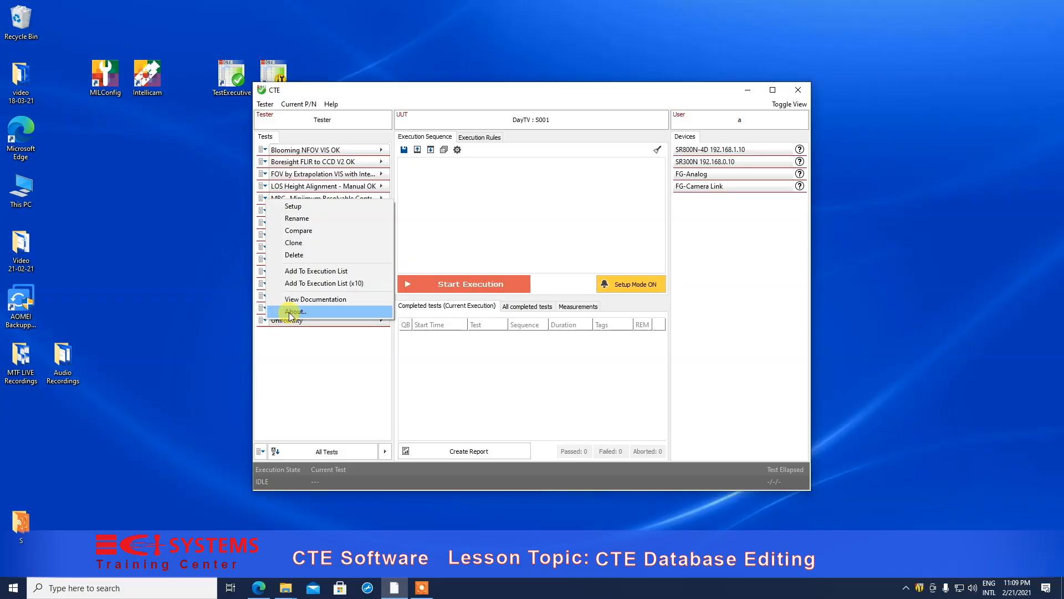
- View the About details, Test ID and Version, of MRC_ Minimum Resolvable Contrast
click(292, 311)
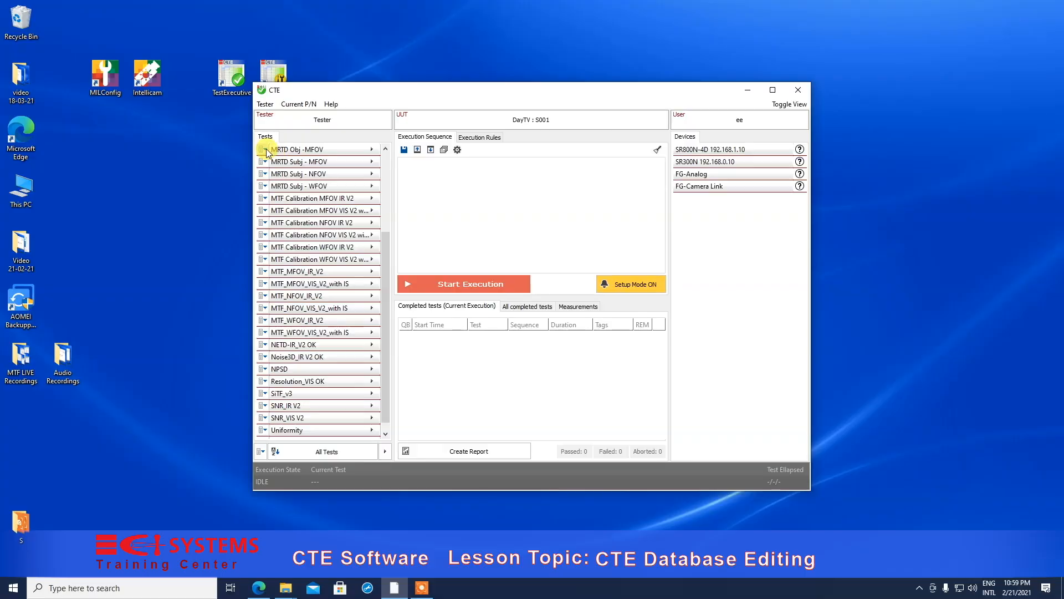
- Attempt to delete MRTD Obj -MFOV and dismiss the no-privileges message
click(266, 149)
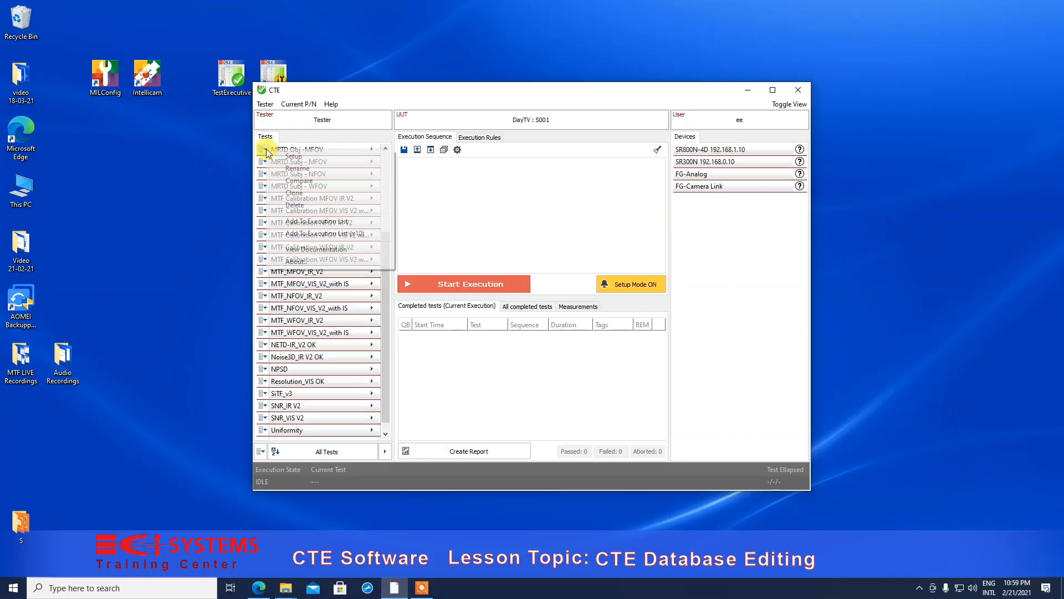
click(290, 205)
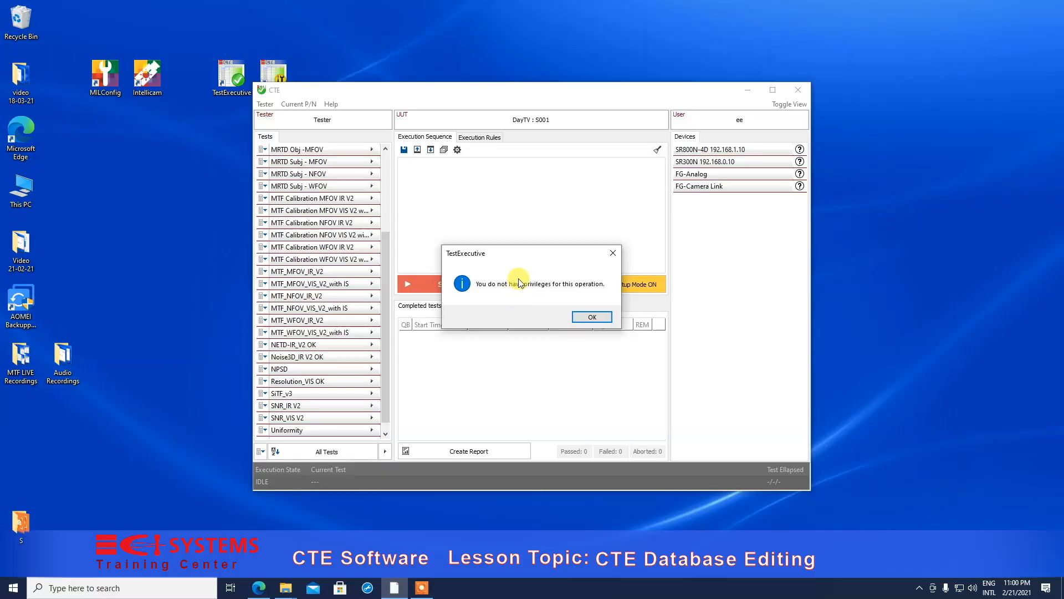
click(591, 317)
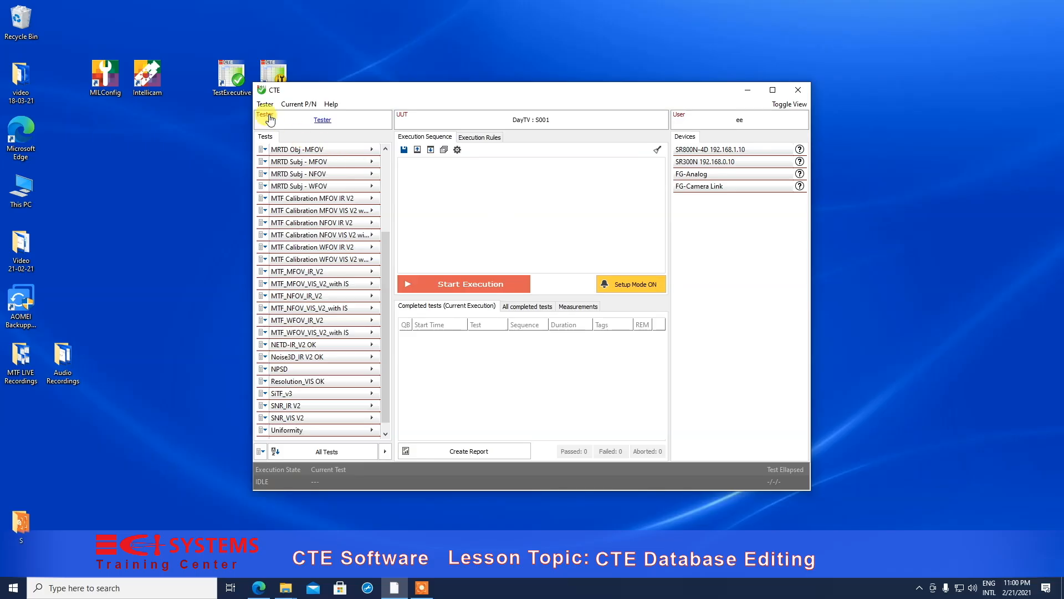
- Log in as a different user with editing privileges
click(740, 123)
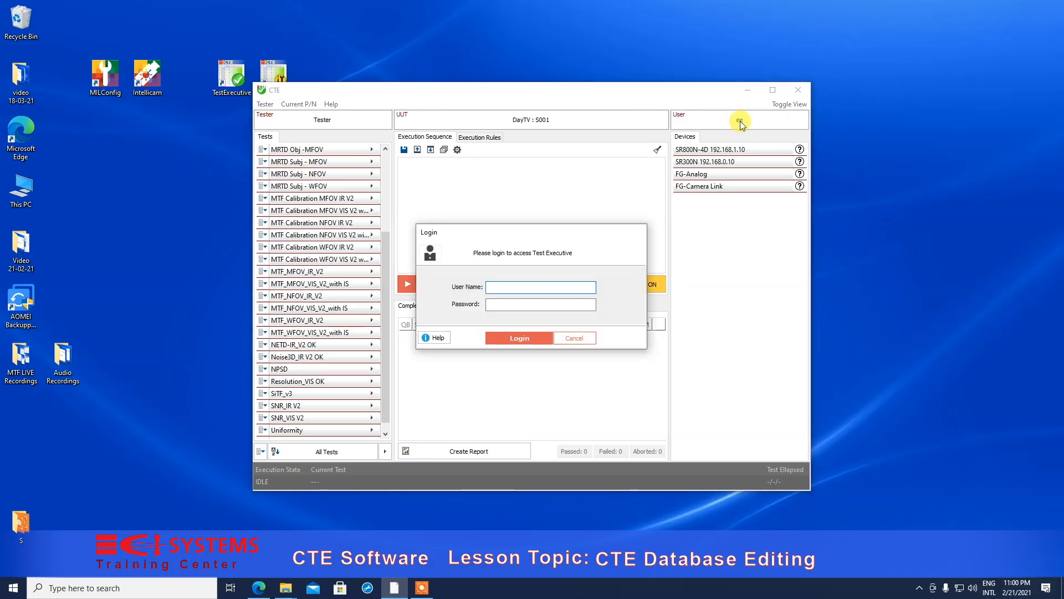
text(A)
text(a)
click(535, 338)
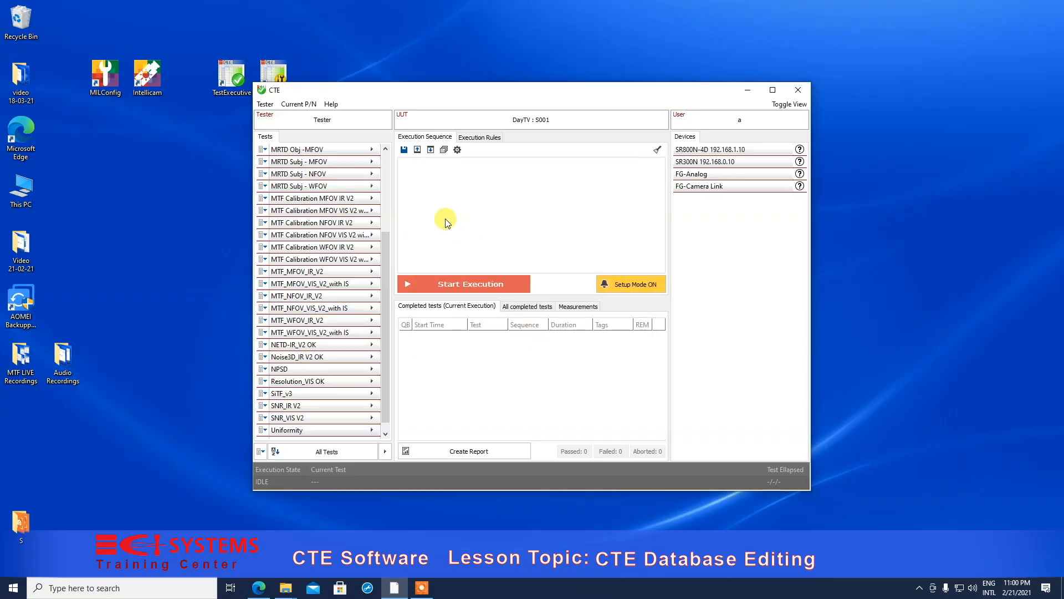
- Delete MRTD Obj -MFOV, removing it from the current part only
click(264, 149)
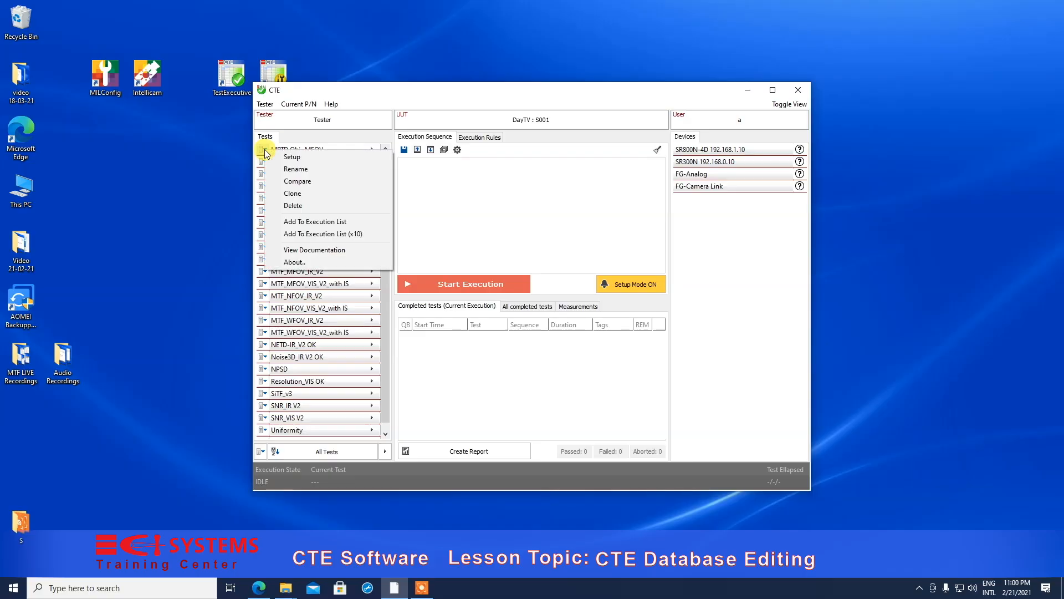
click(289, 206)
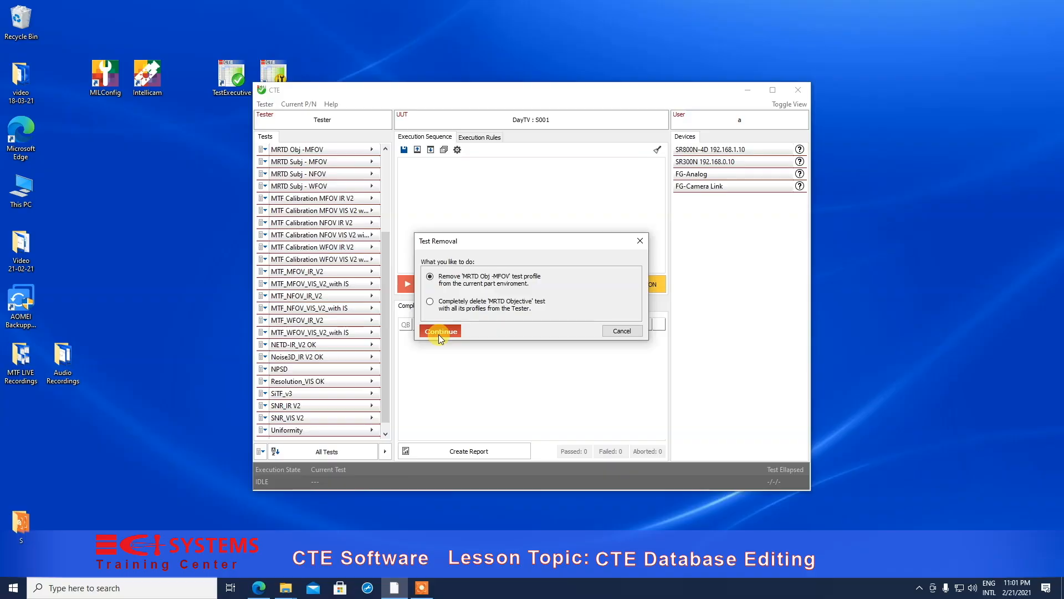
click(438, 334)
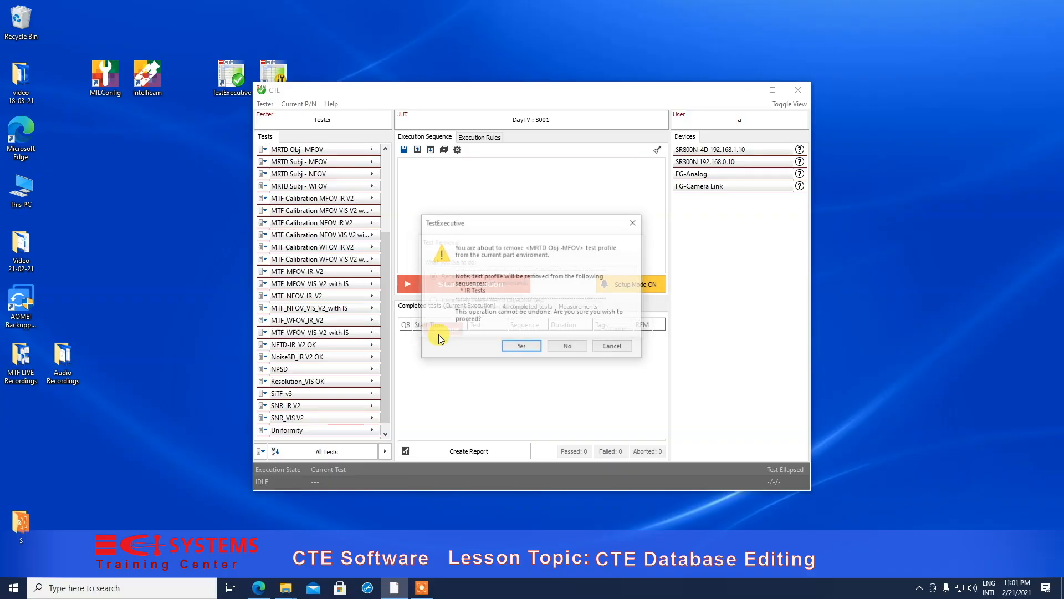
click(527, 348)
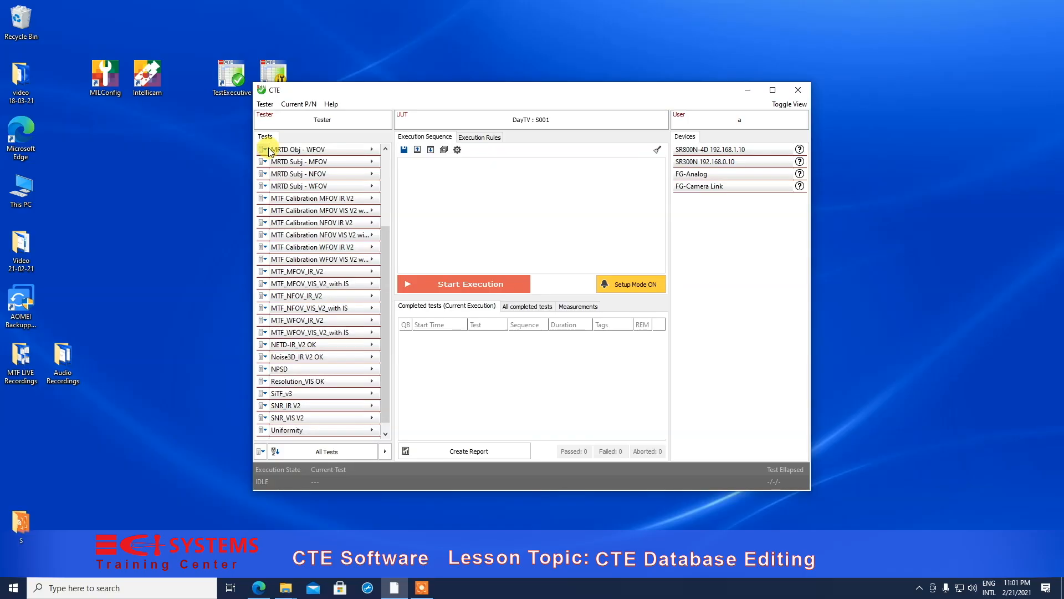
- Delete MRTD Obj - WFOV from the current part only
click(266, 149)
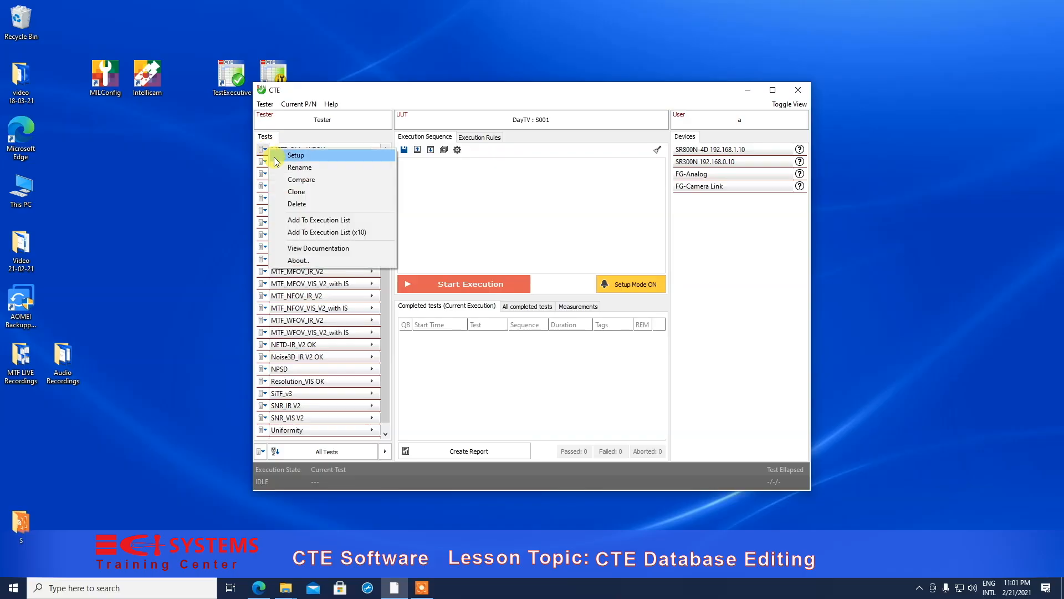
click(297, 203)
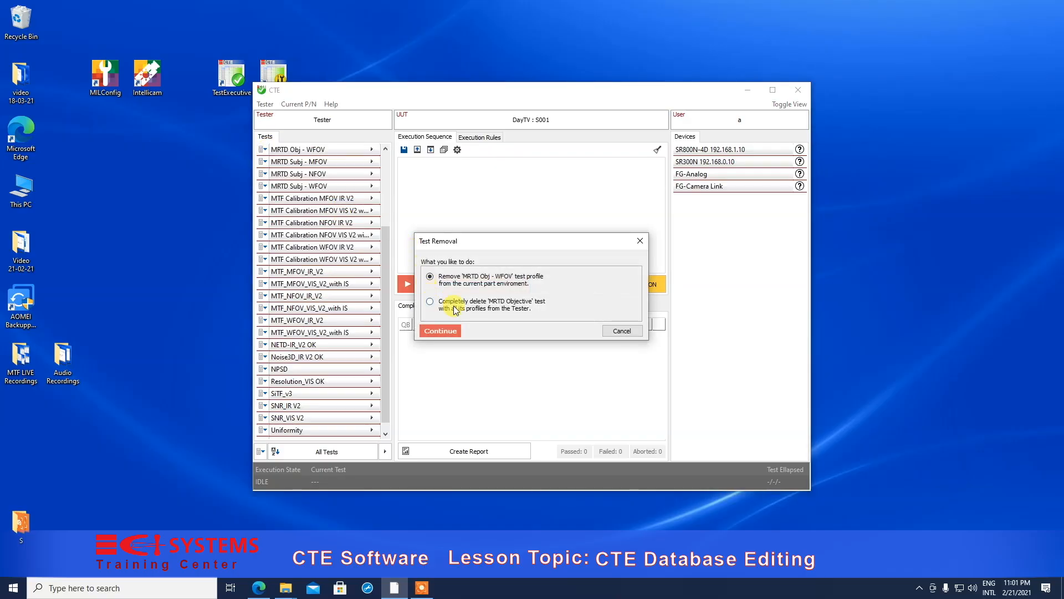
click(444, 330)
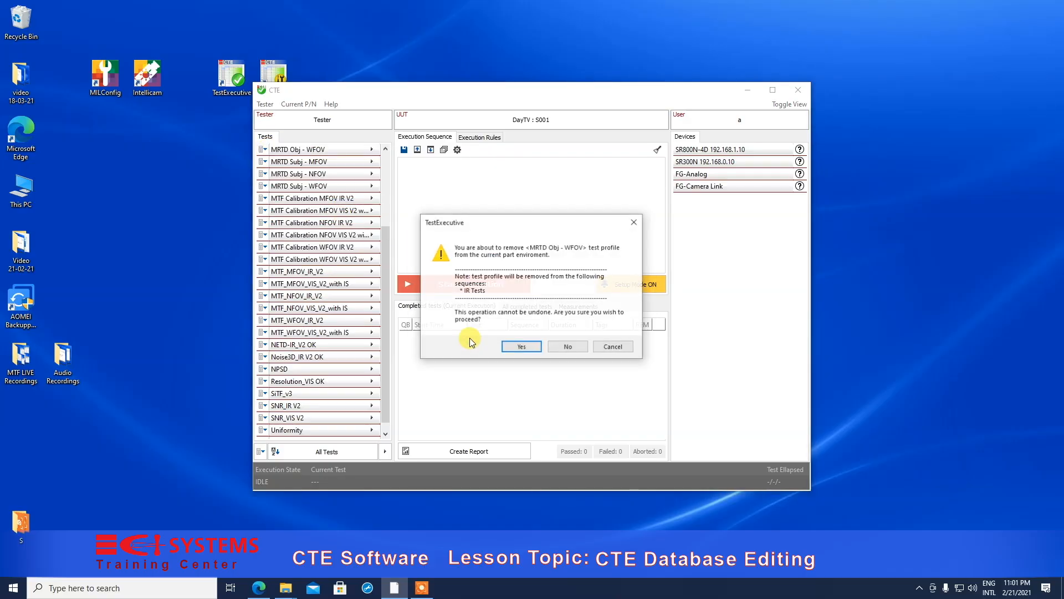
click(524, 347)
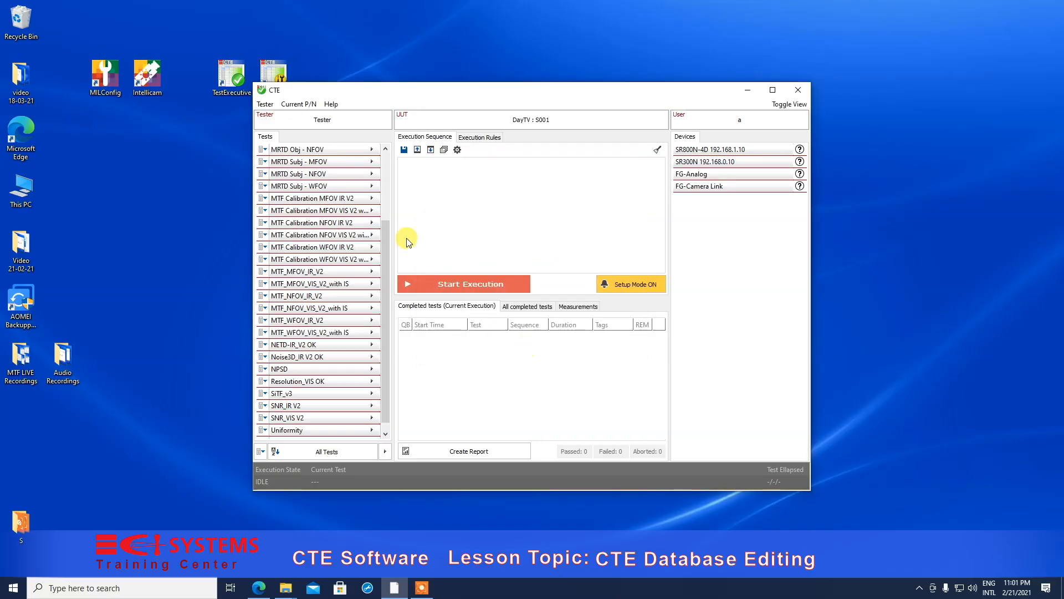
- Delete MRTD Obj - NFOV from the current part only
click(266, 150)
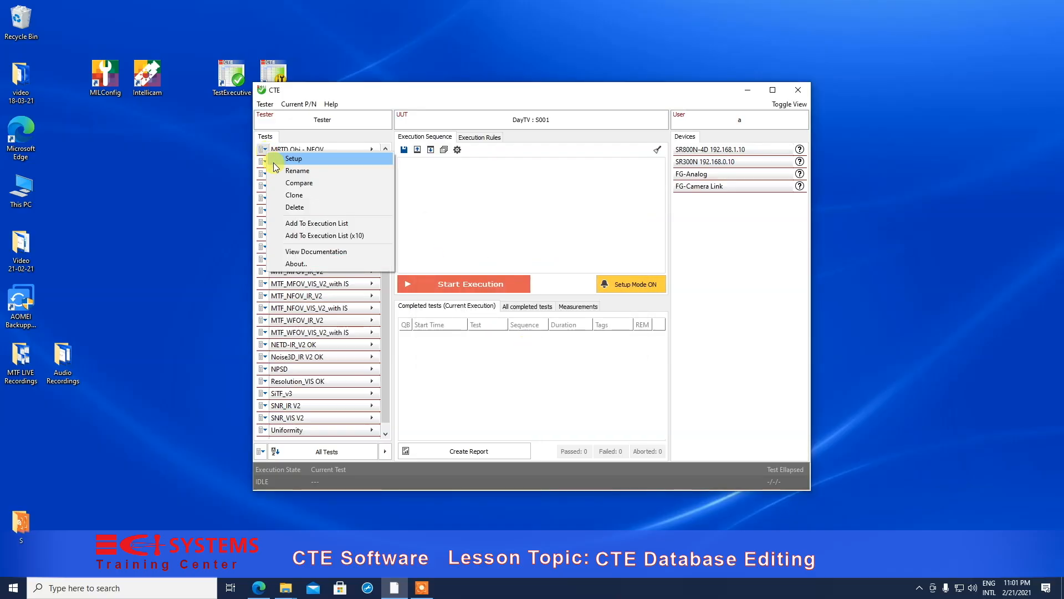
click(289, 208)
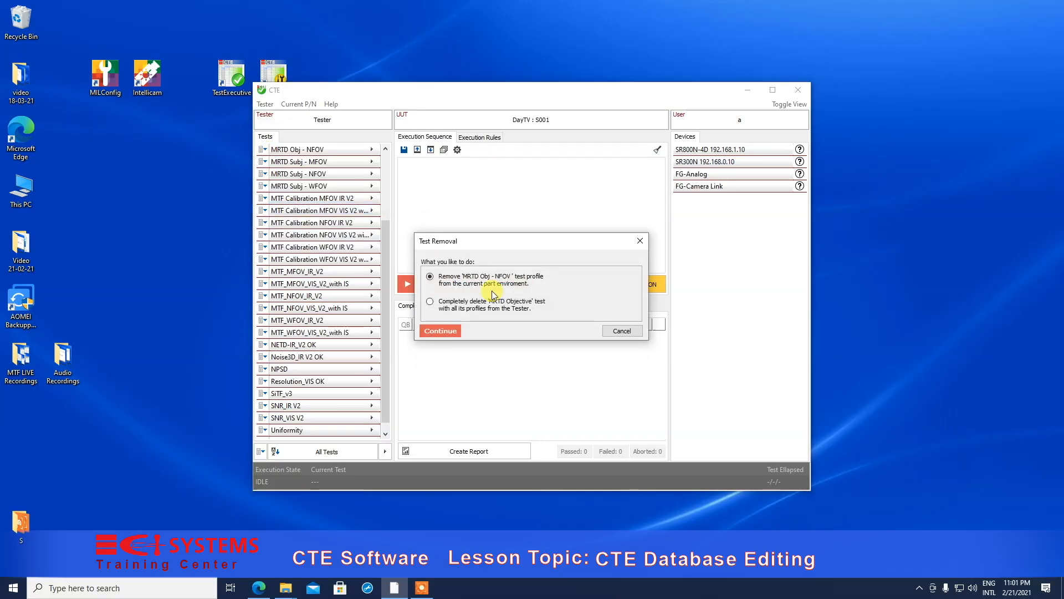
click(454, 331)
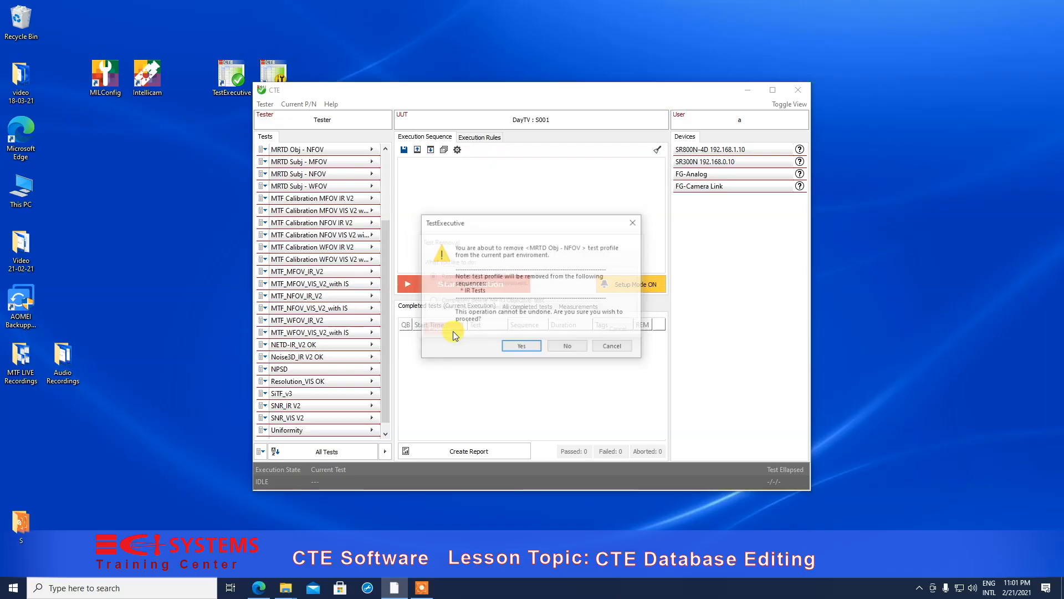
click(538, 351)
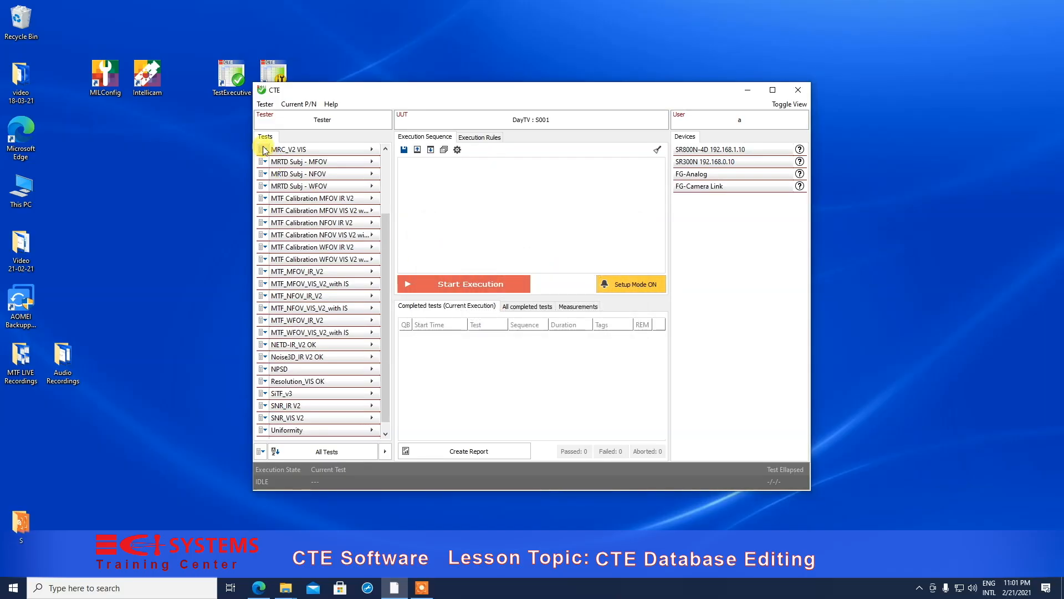
- Delete the MRTD Subj - MFOV and MRTD Subj - NFOV profiles from the current part
click(264, 164)
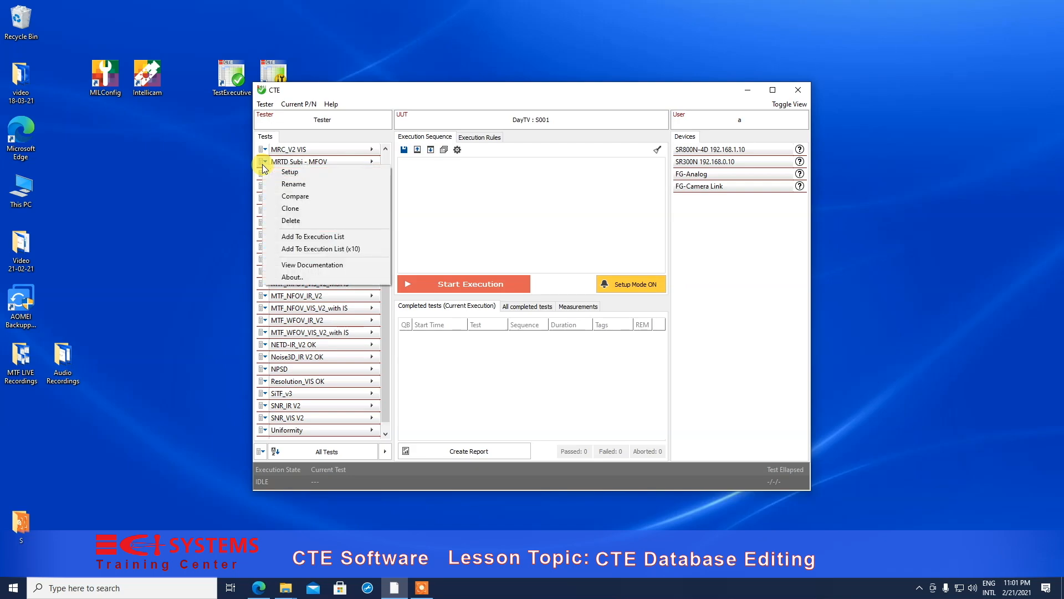
click(316, 221)
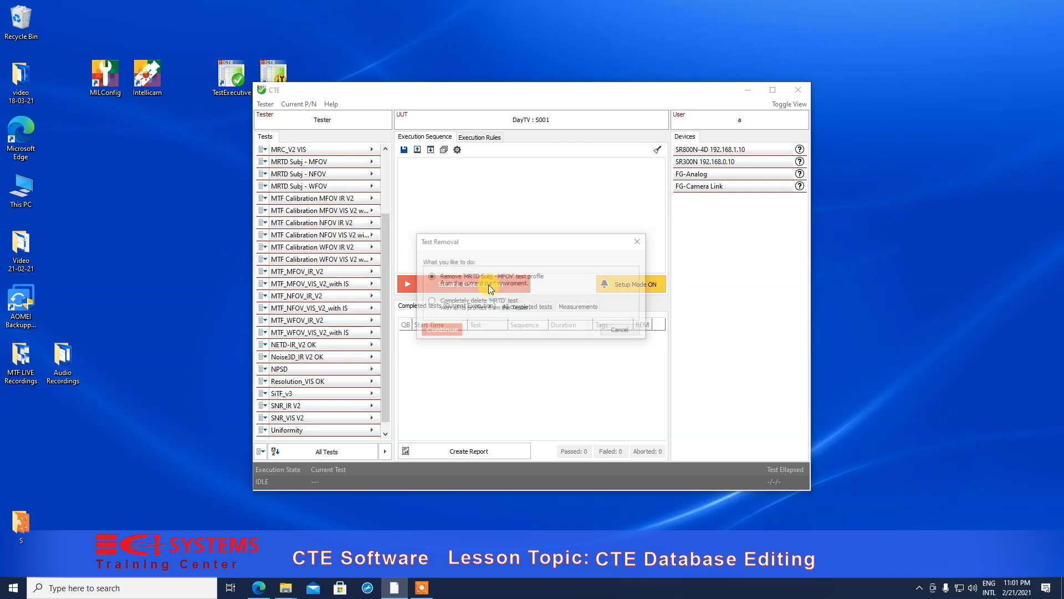
click(451, 331)
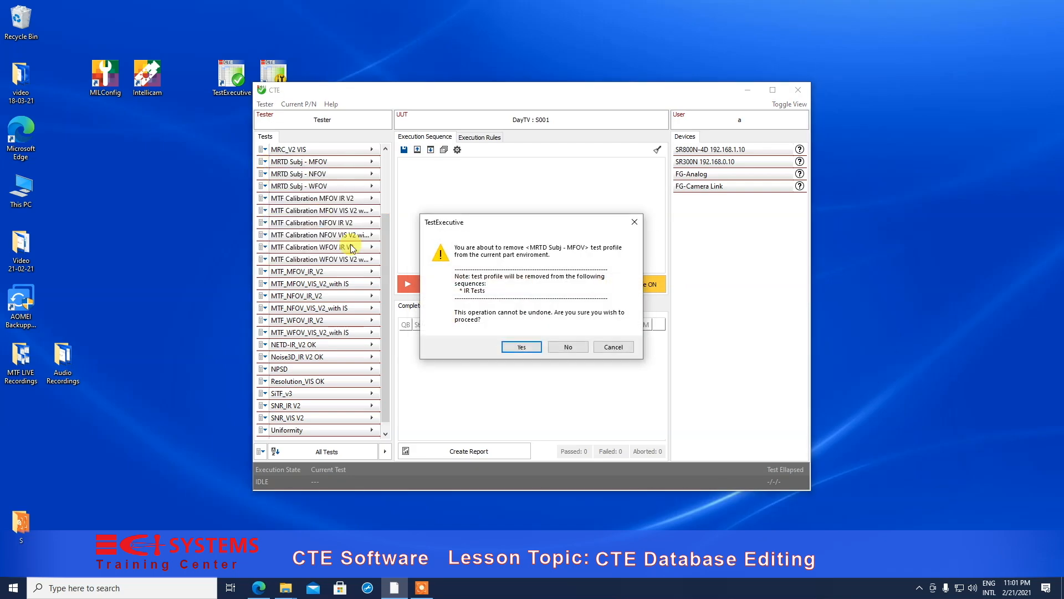
click(517, 347)
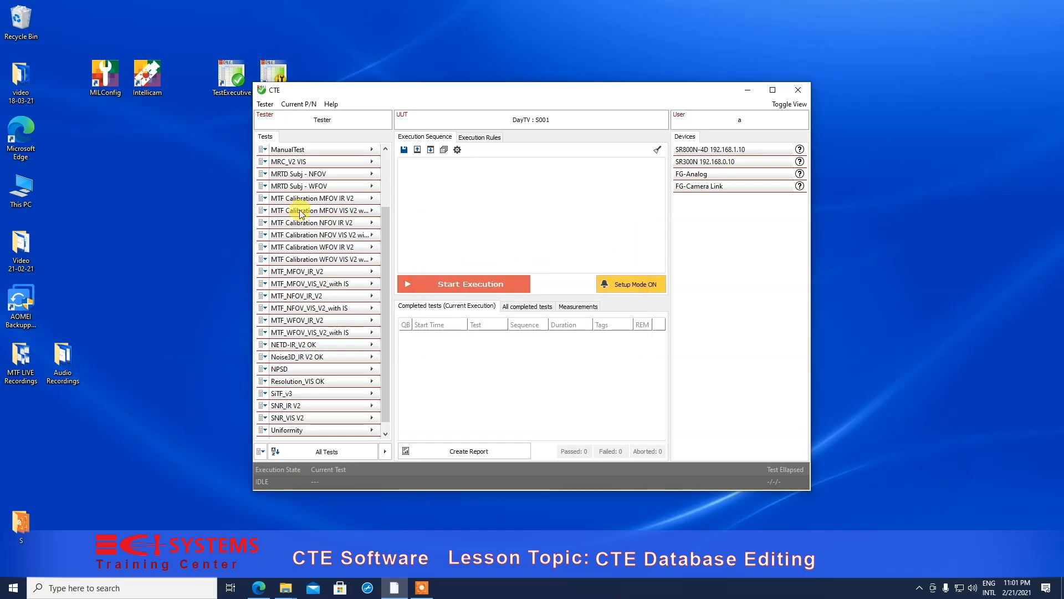
click(262, 175)
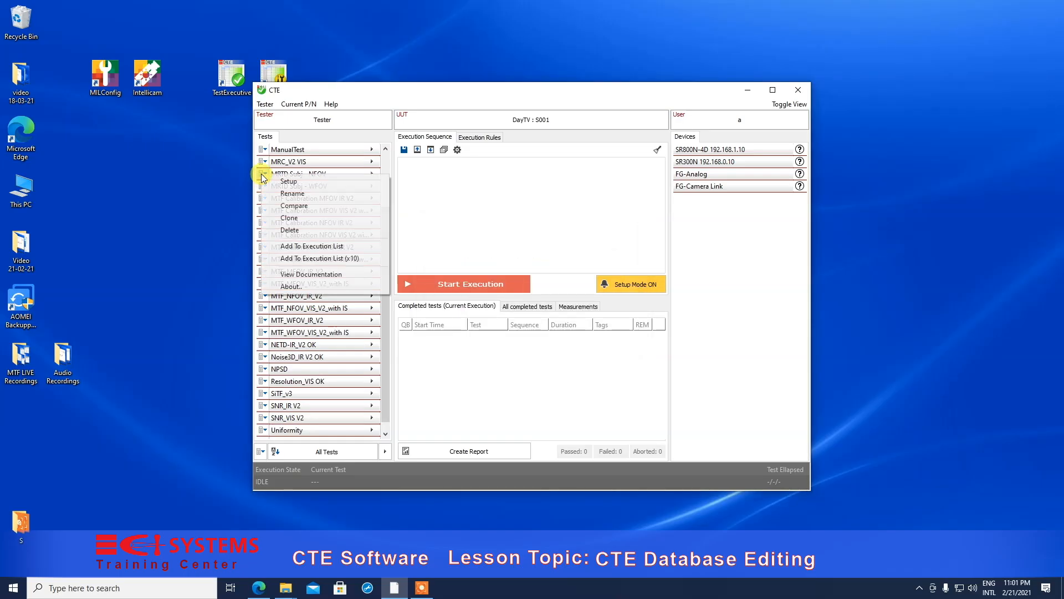
click(291, 230)
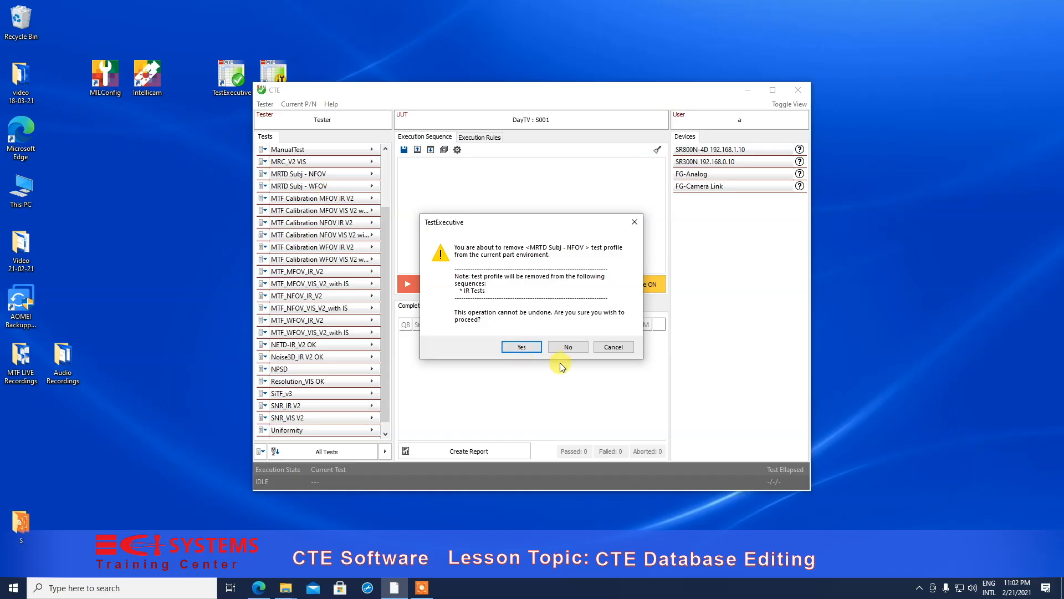
click(522, 347)
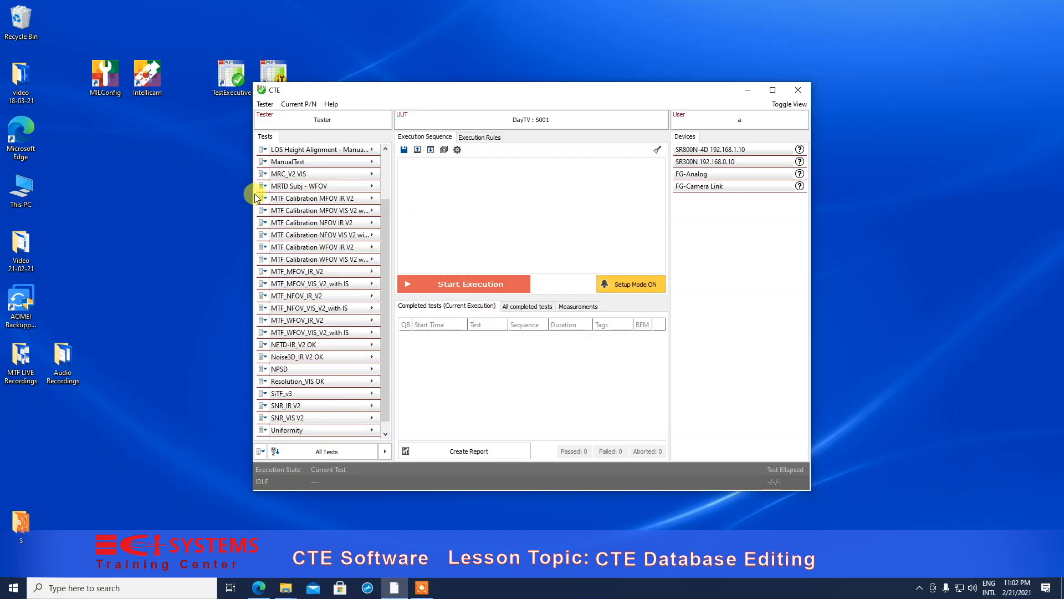
- Delete the ManualTest and MRTD Subj - WFOV profiles from the current part
click(264, 162)
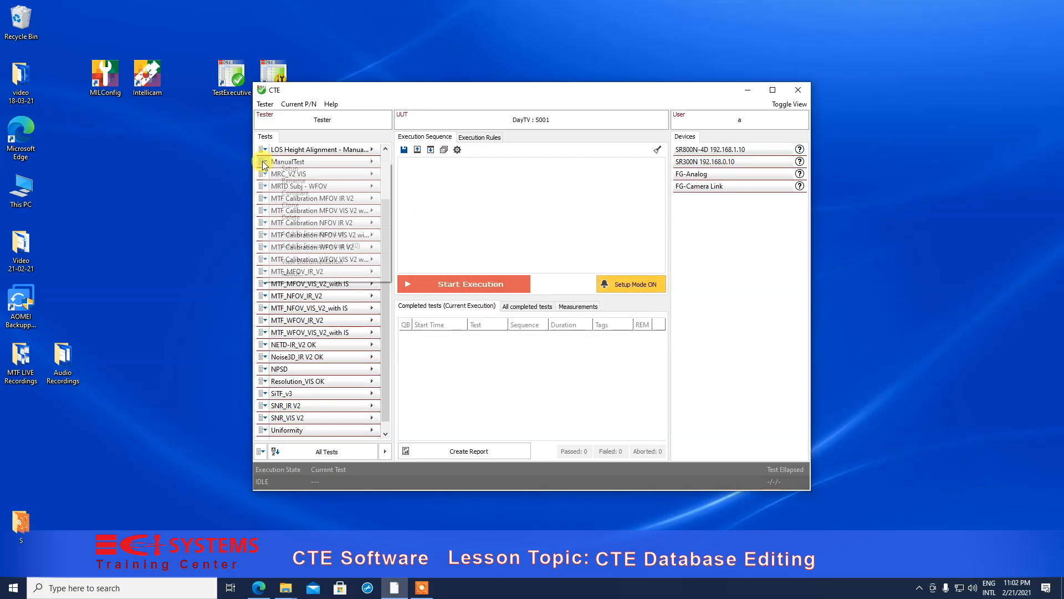
click(296, 221)
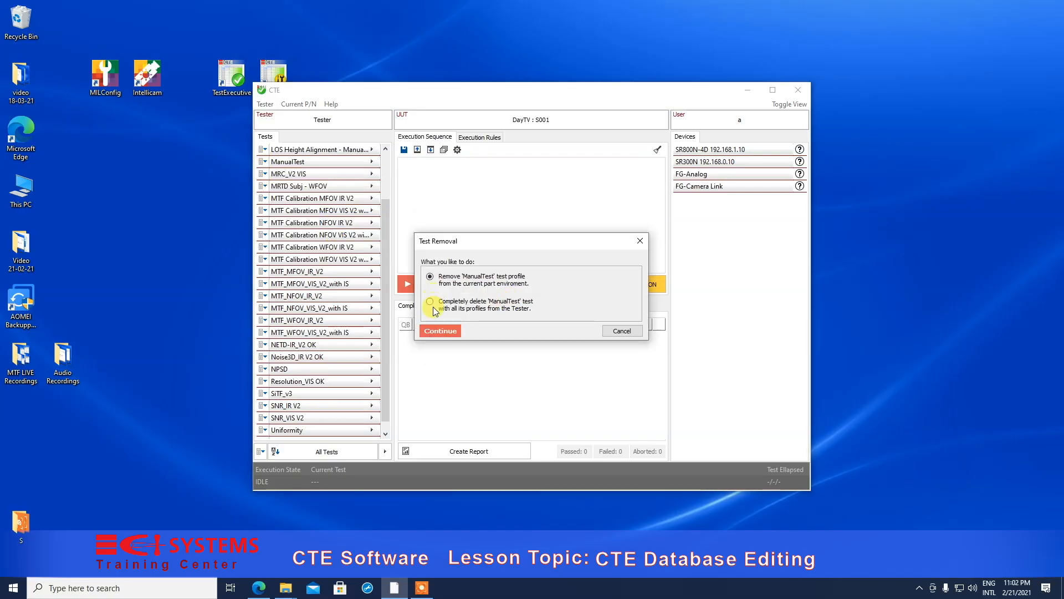
click(441, 331)
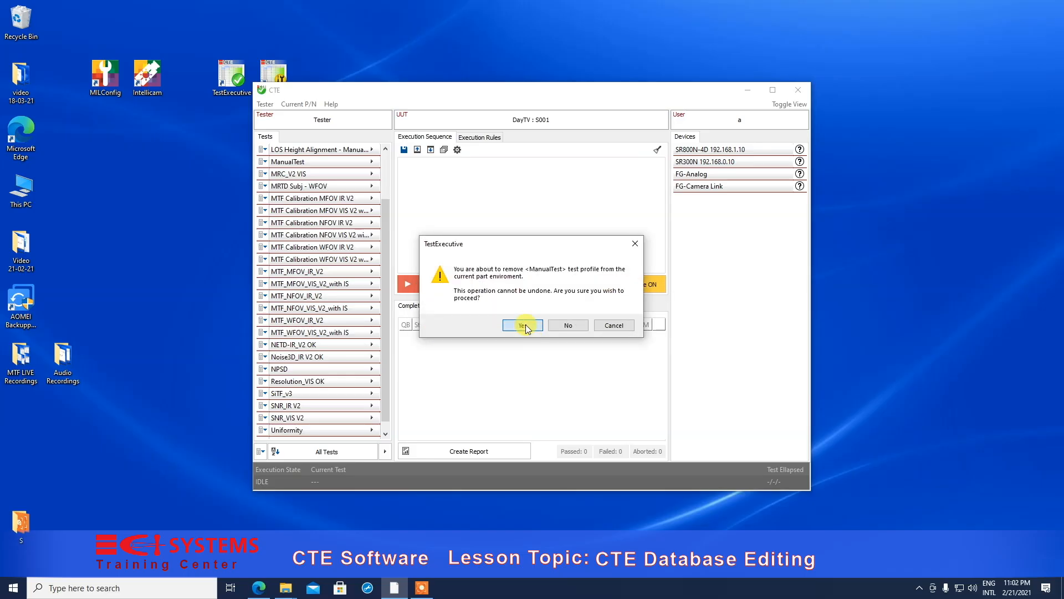
click(522, 326)
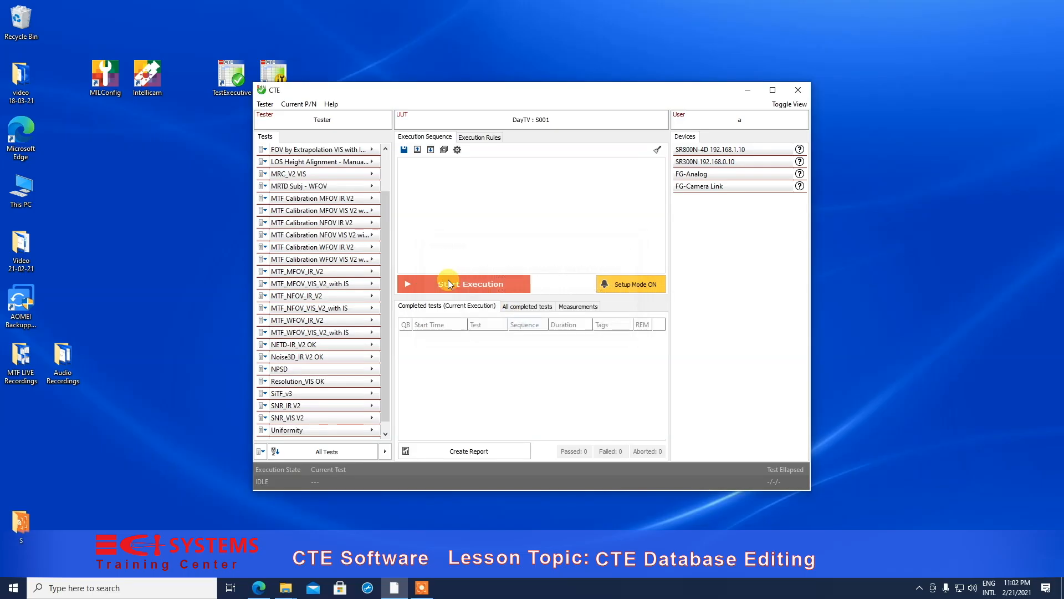
click(263, 189)
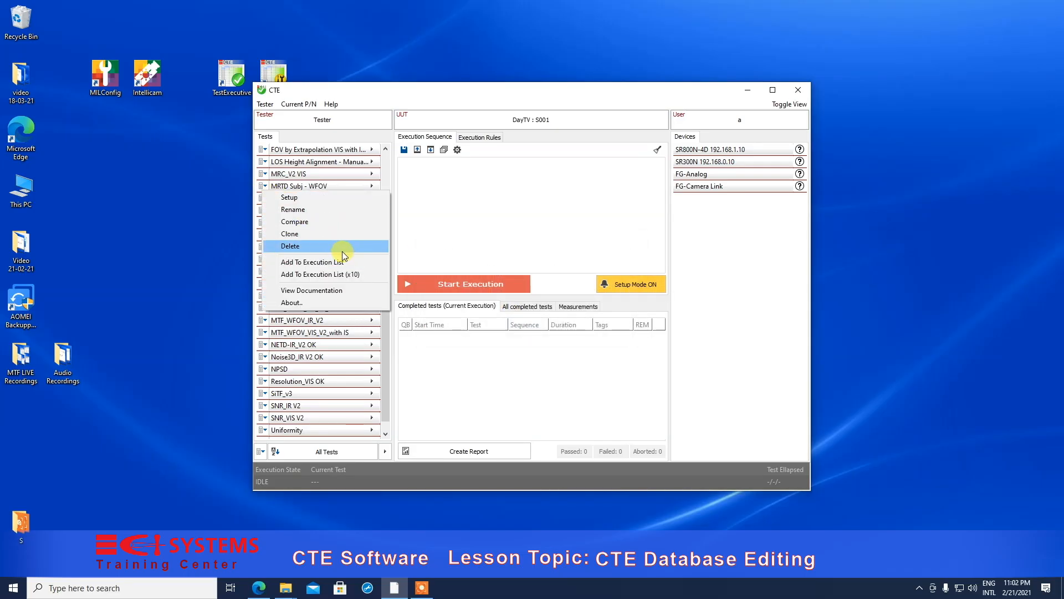
click(312, 247)
click(442, 331)
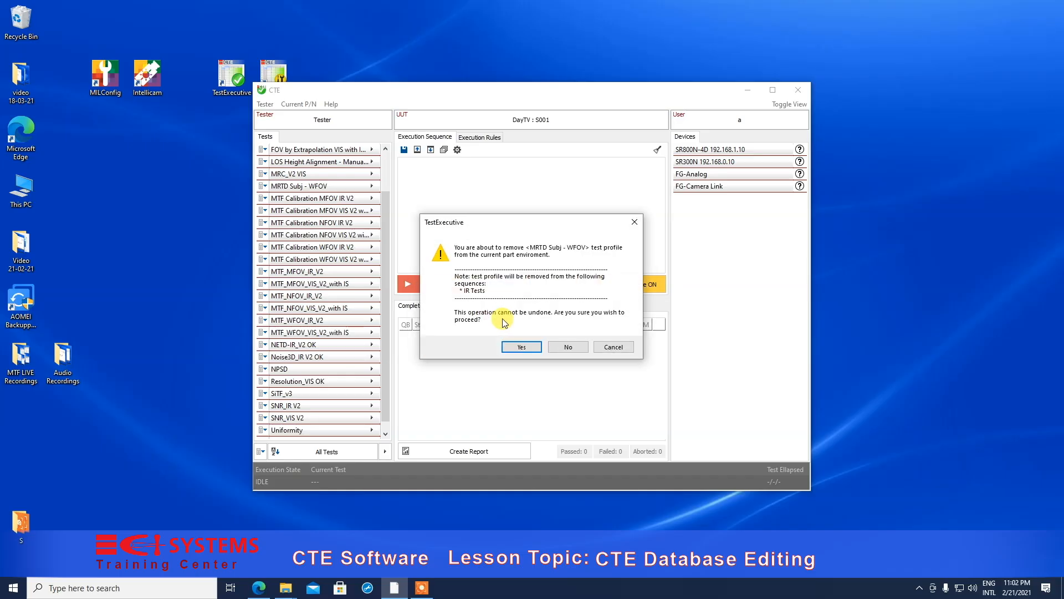
click(519, 347)
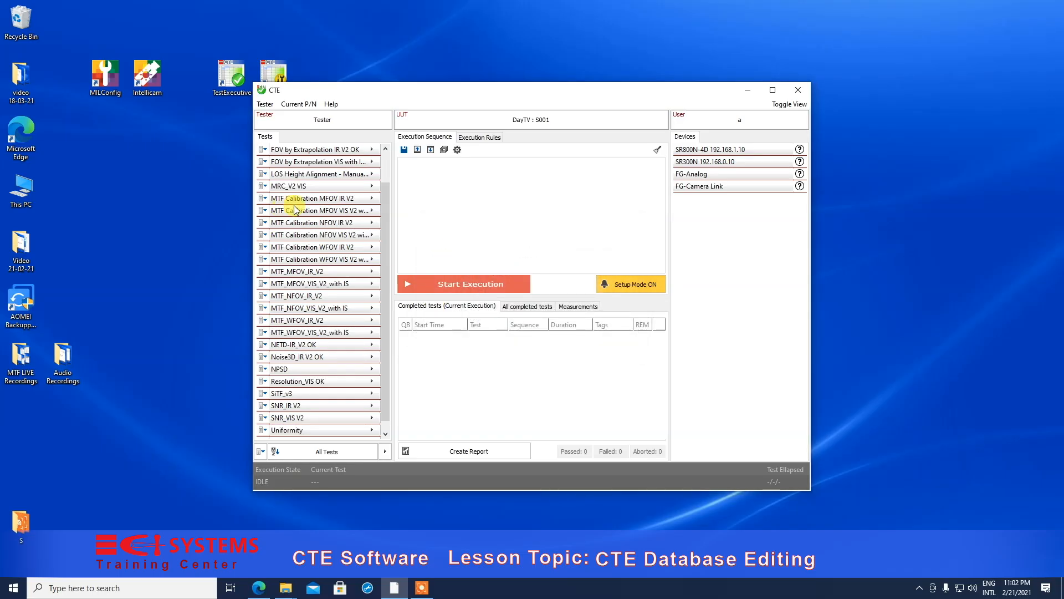
- Delete the MTF Calibration MFOV, NFOV and WFOV IR V2 profiles from the current part
click(261, 198)
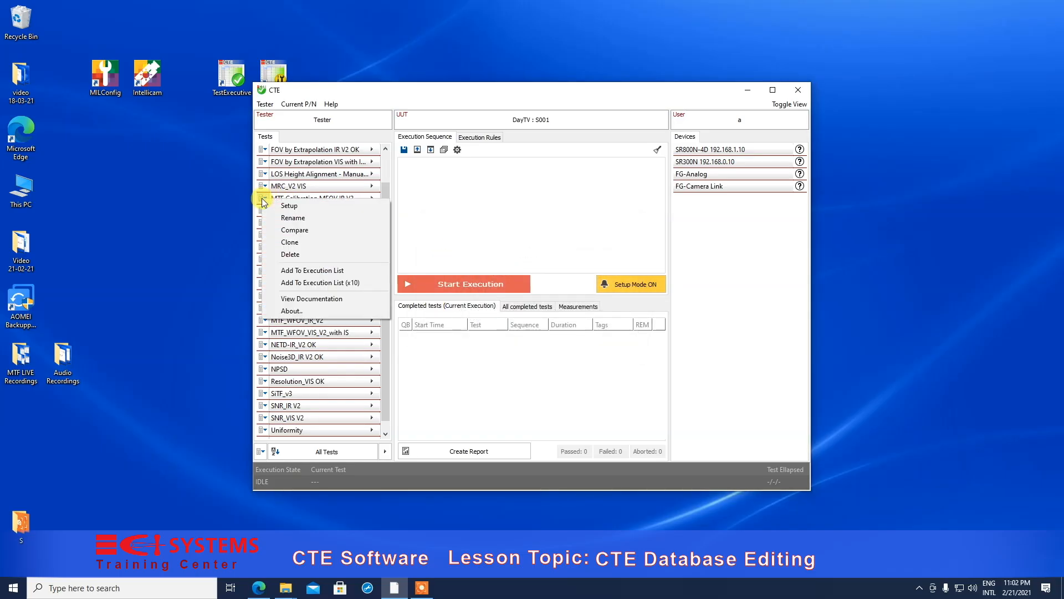
click(274, 255)
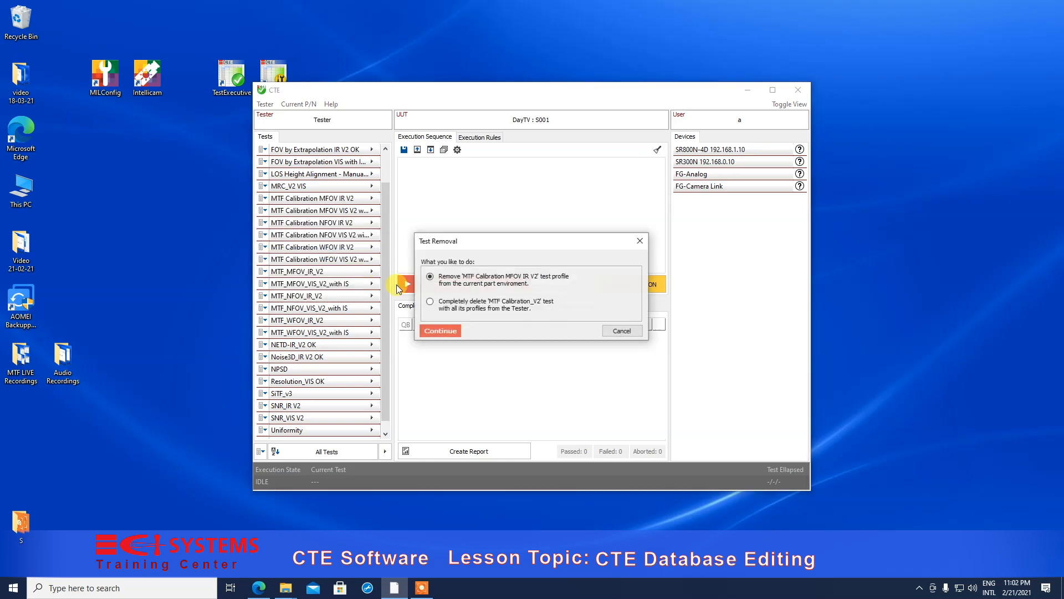
click(447, 332)
click(524, 347)
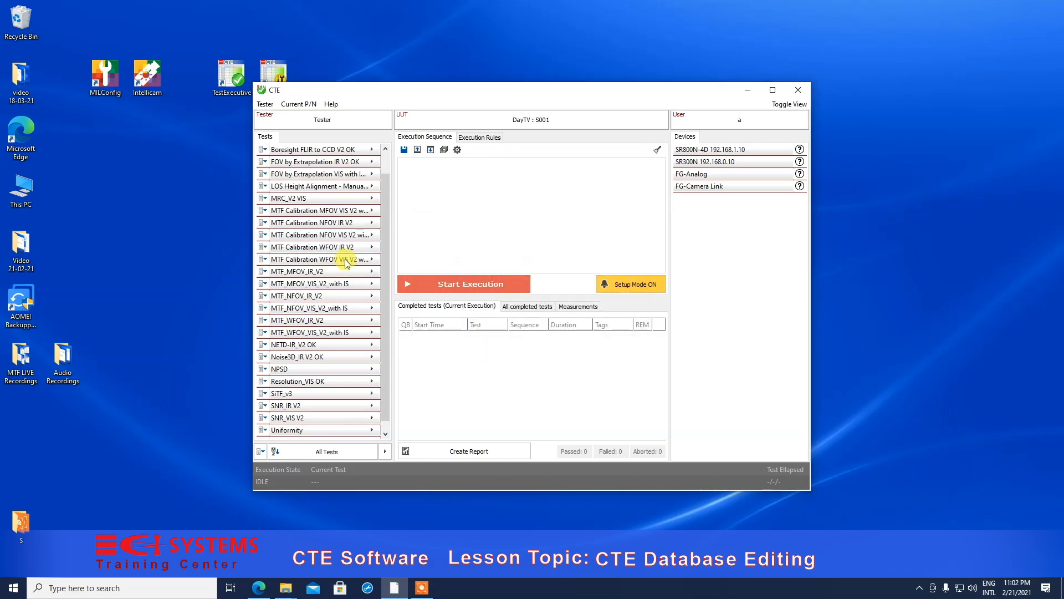
click(263, 224)
click(314, 279)
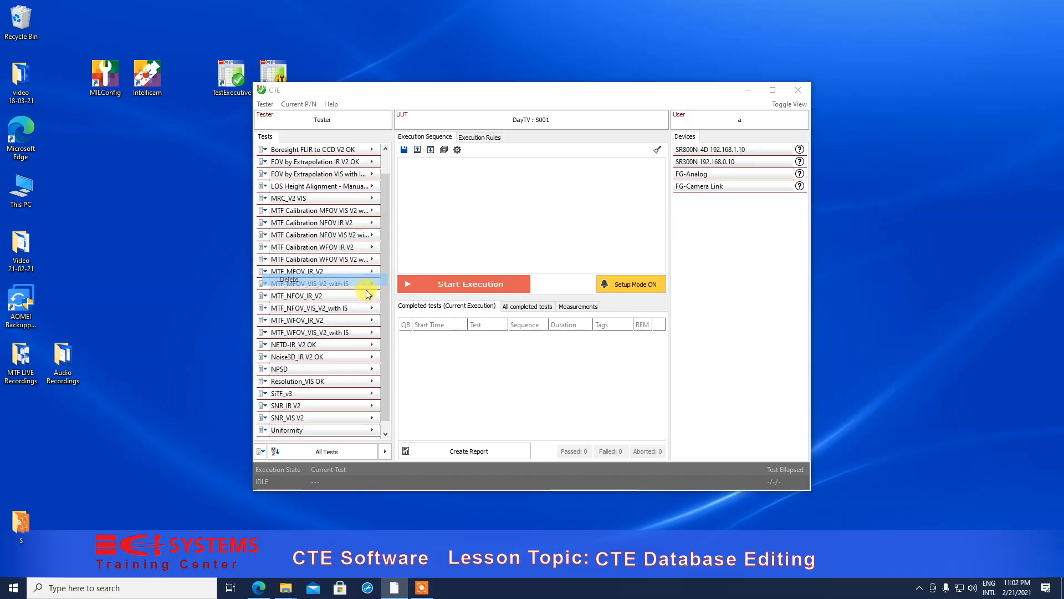
click(456, 330)
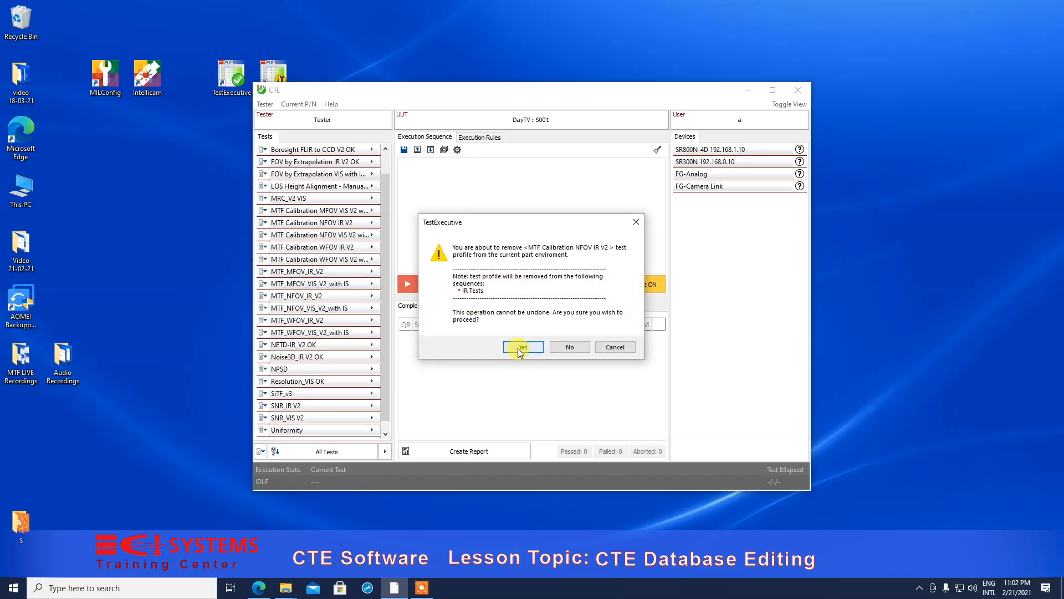
click(521, 348)
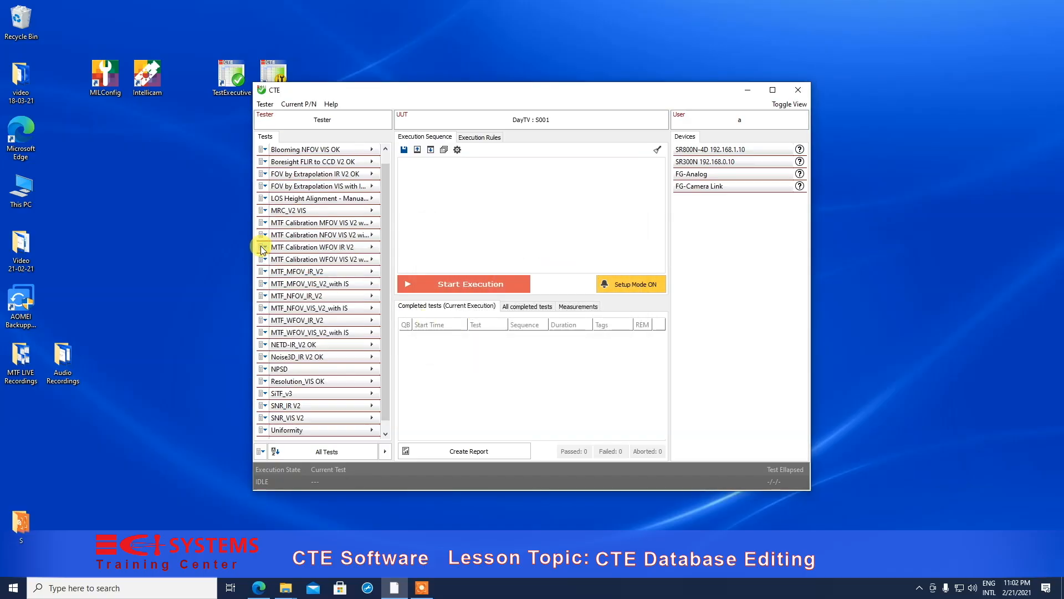
click(262, 247)
click(306, 303)
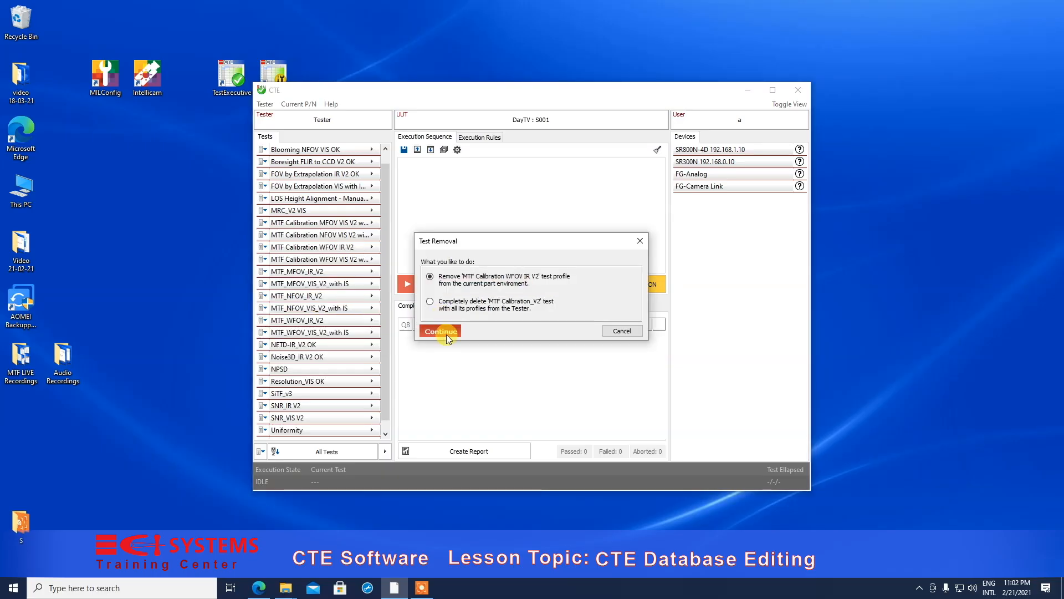
click(447, 333)
click(523, 347)
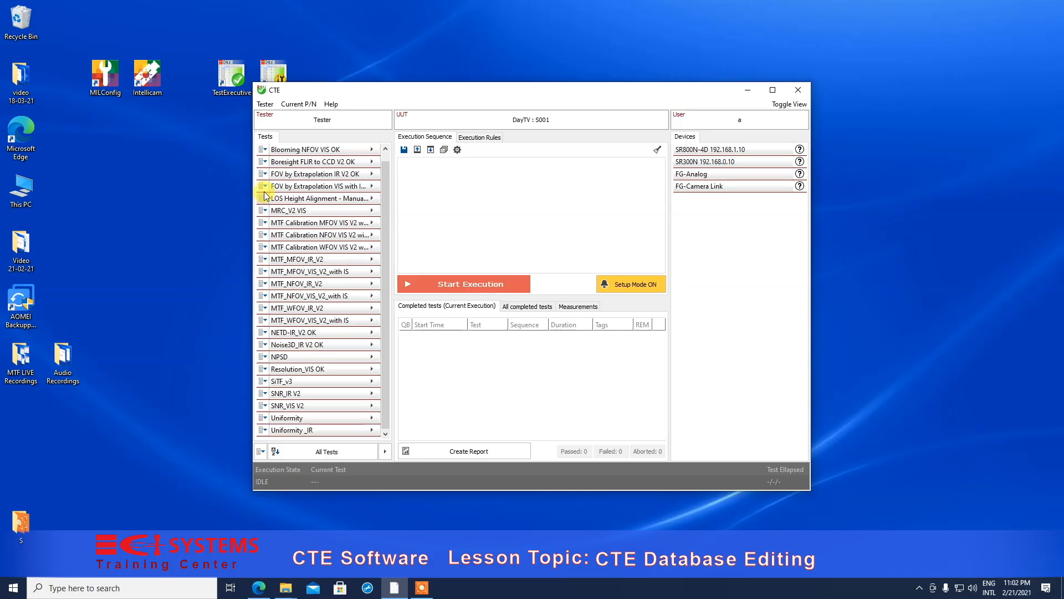
- Delete FOV by Extrapolation IR V2 OK, MTF_NFOV_IR_V2 and MTF_WFOV_IR_V2 from the current part
click(265, 174)
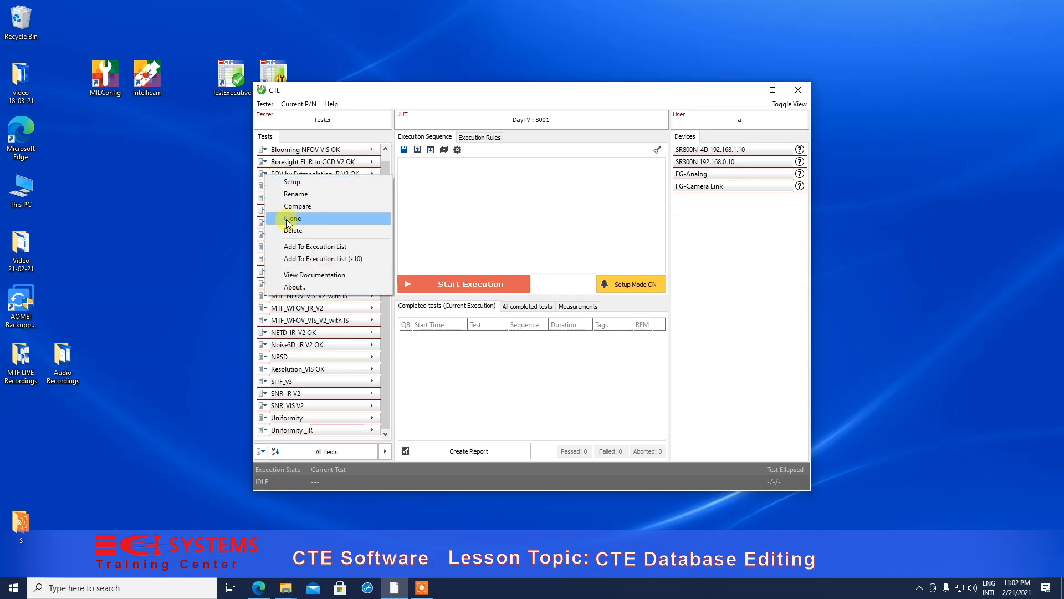
click(292, 230)
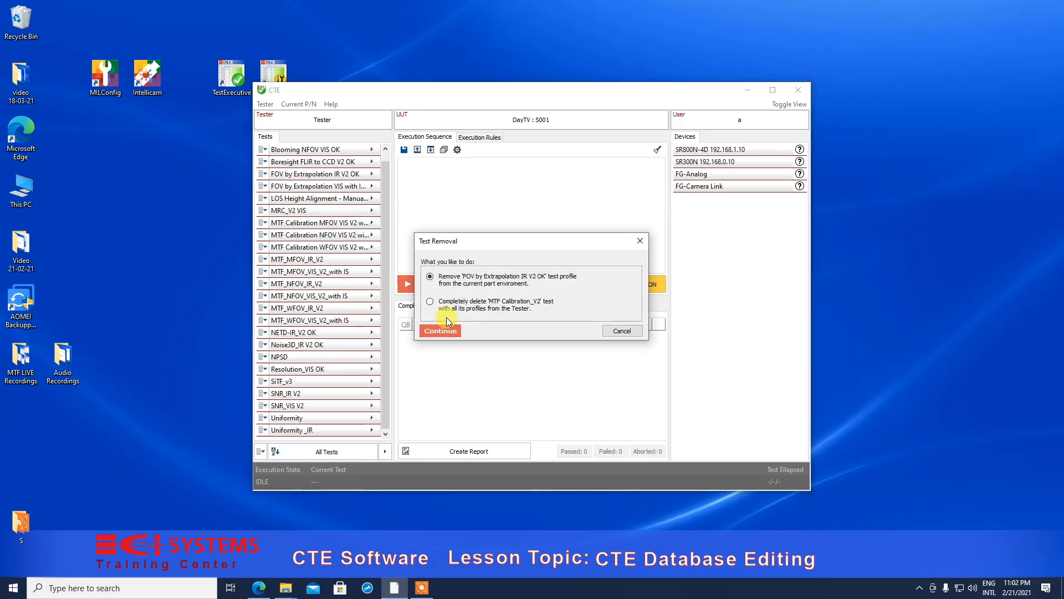
click(449, 329)
click(526, 345)
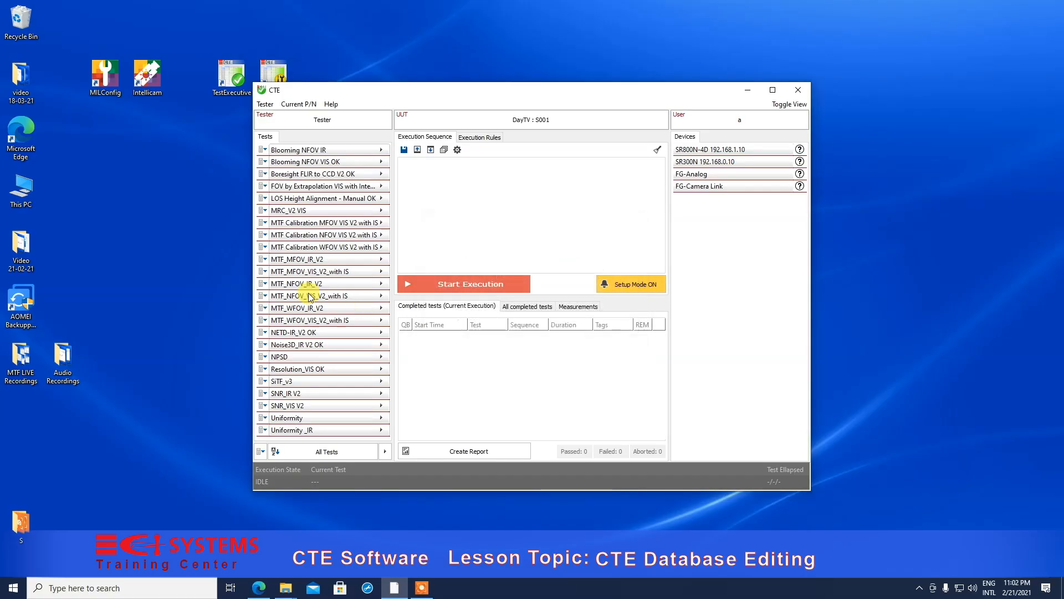
click(265, 284)
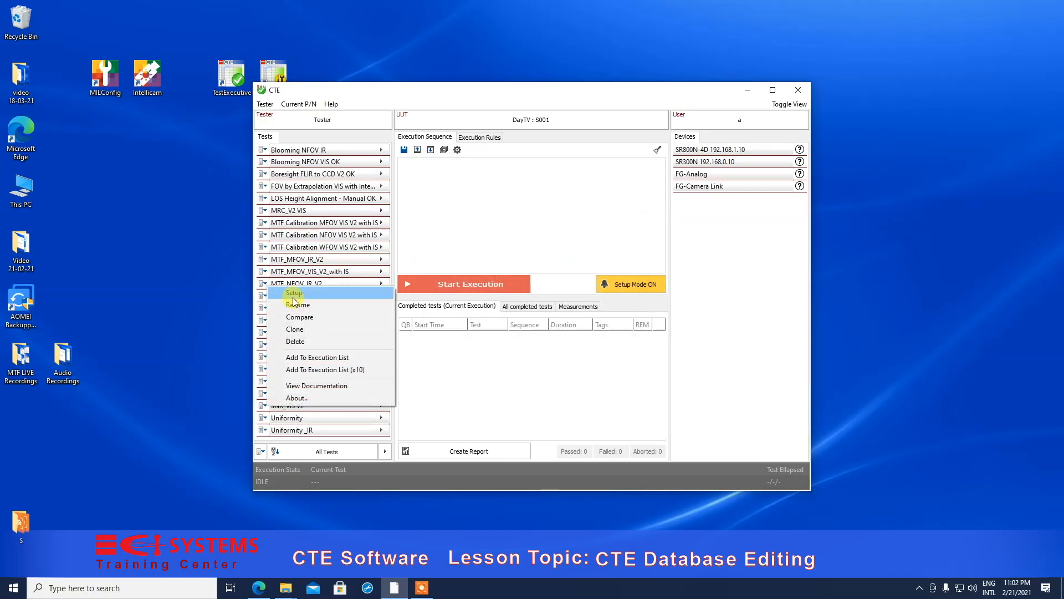
click(305, 342)
click(432, 330)
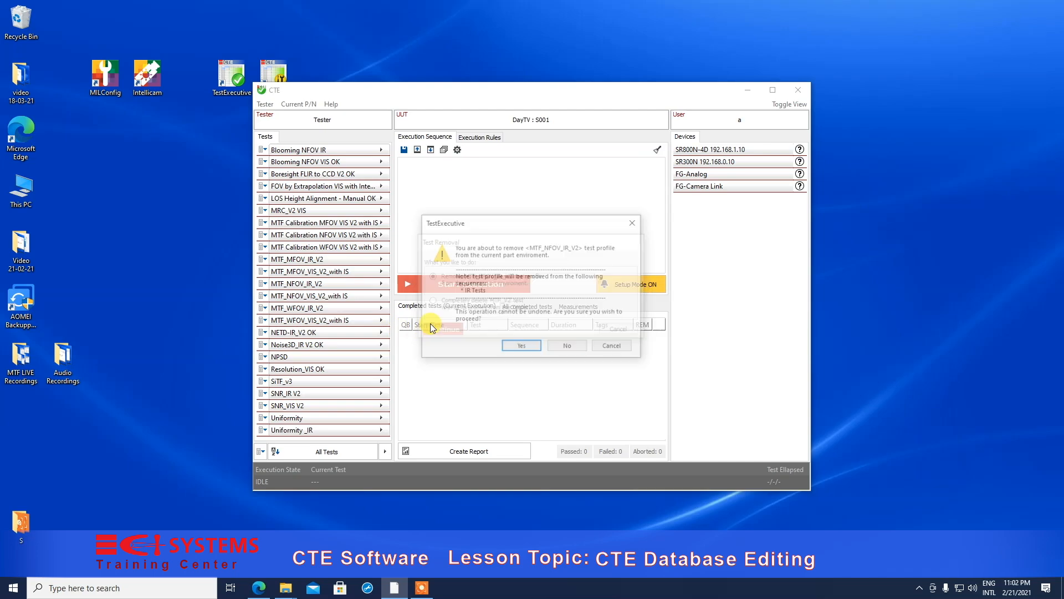
click(521, 346)
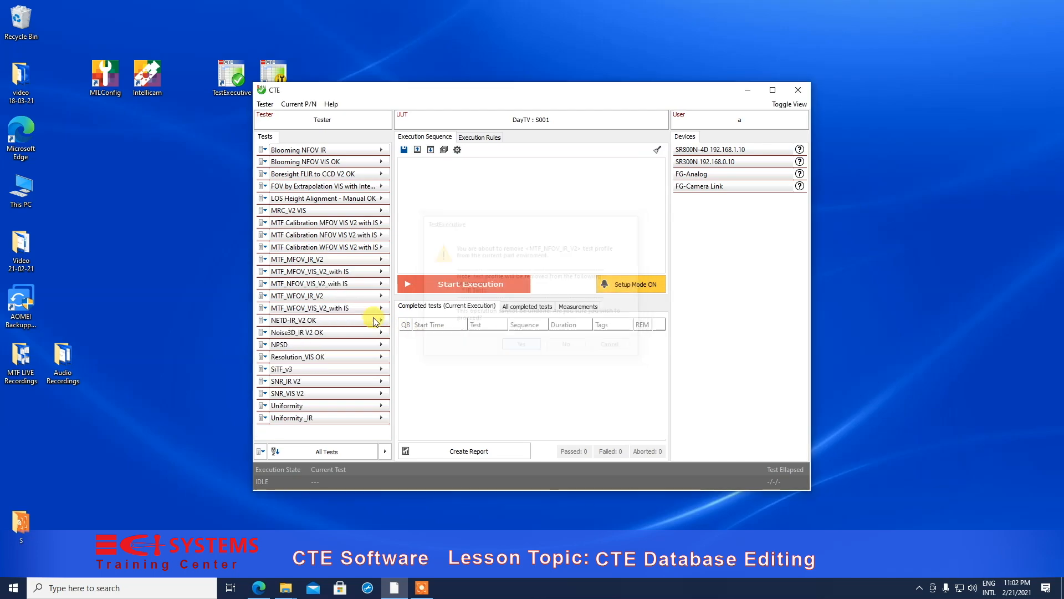
click(265, 299)
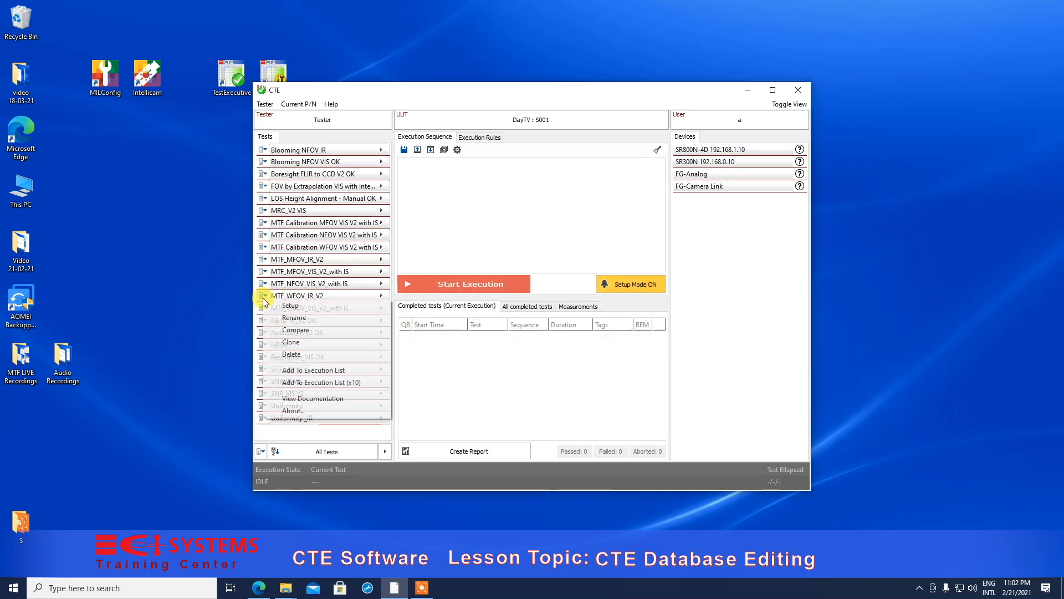
click(317, 355)
click(448, 330)
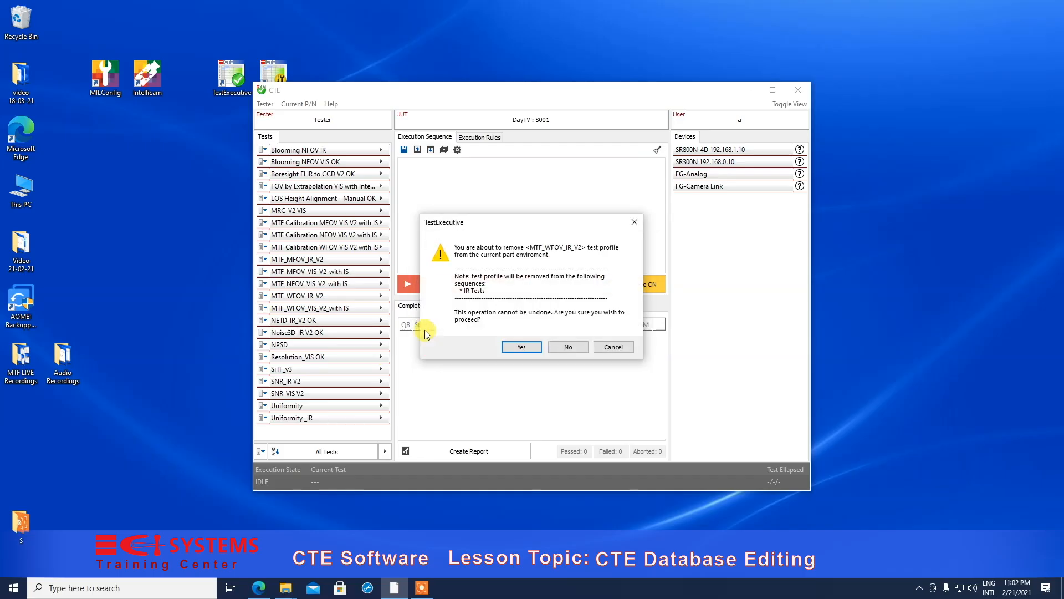
click(519, 347)
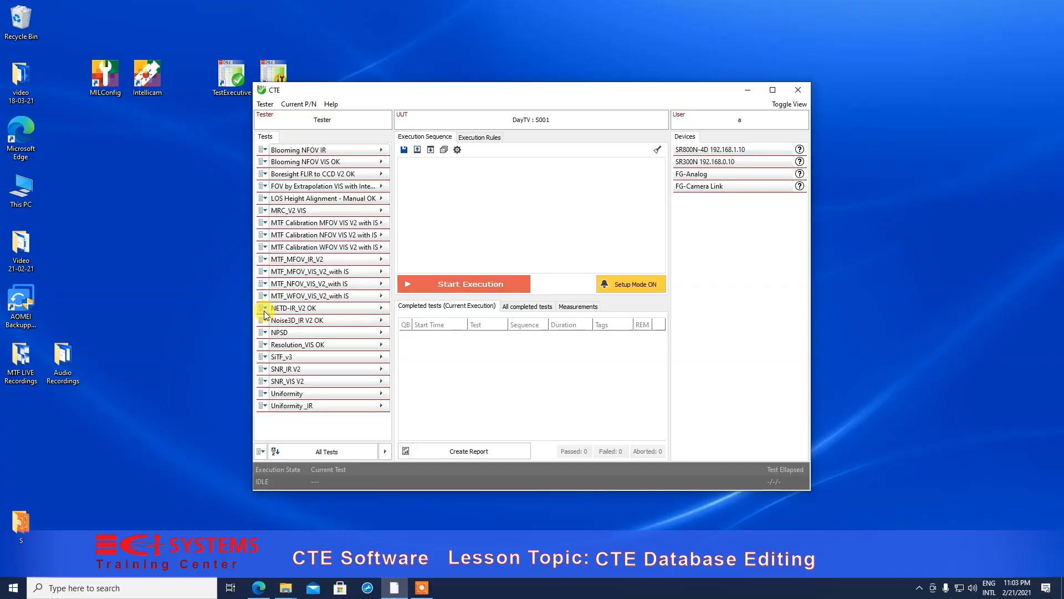
- Open the row options for the NETD-IR_V2 OK profile
click(264, 311)
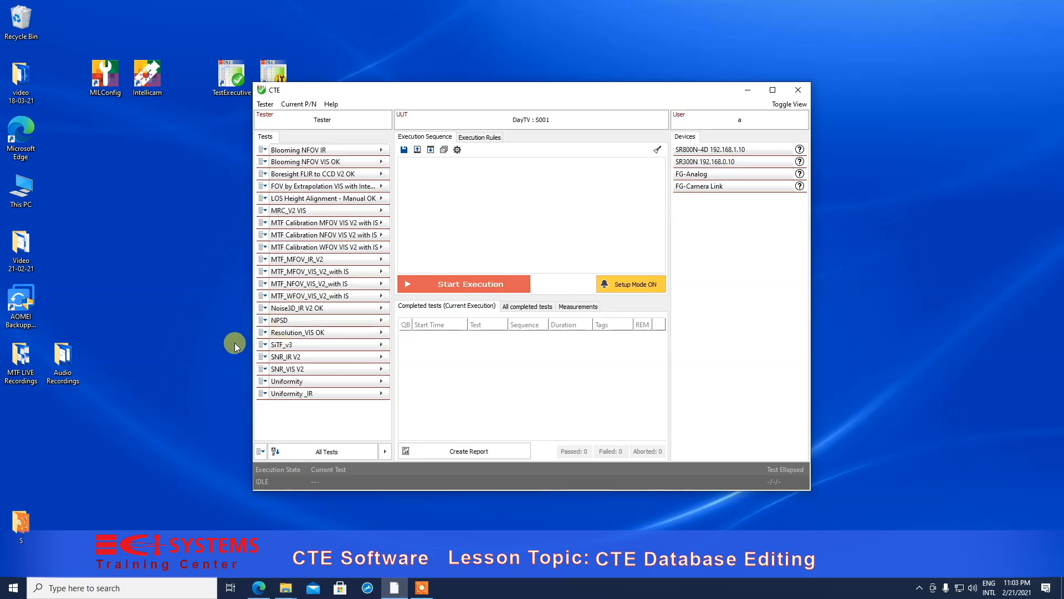
- Delete the Noise3D_IR V2 OK and NPSD profiles from the current part
click(265, 311)
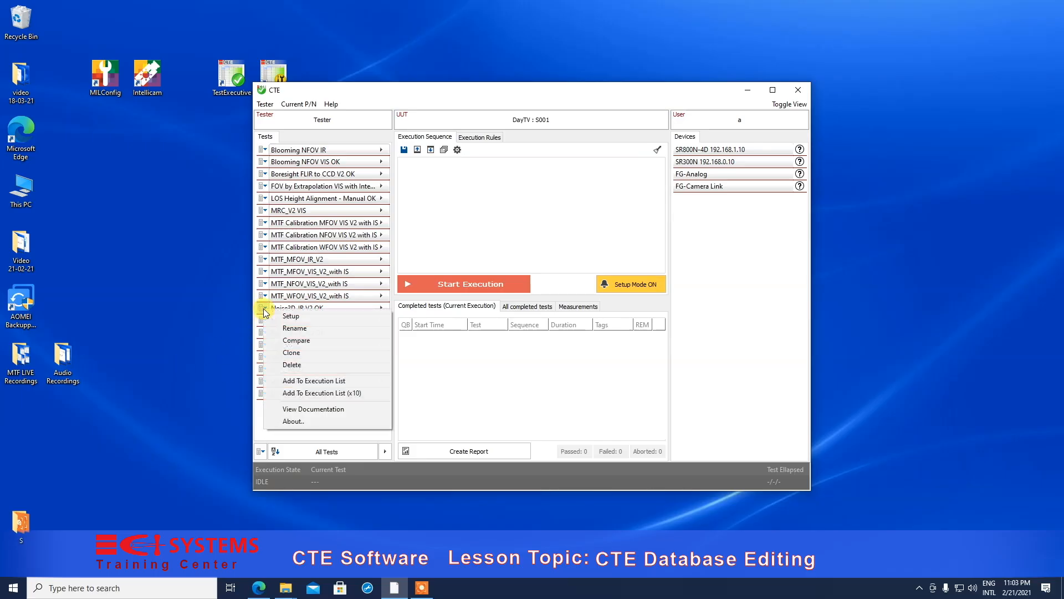
click(297, 367)
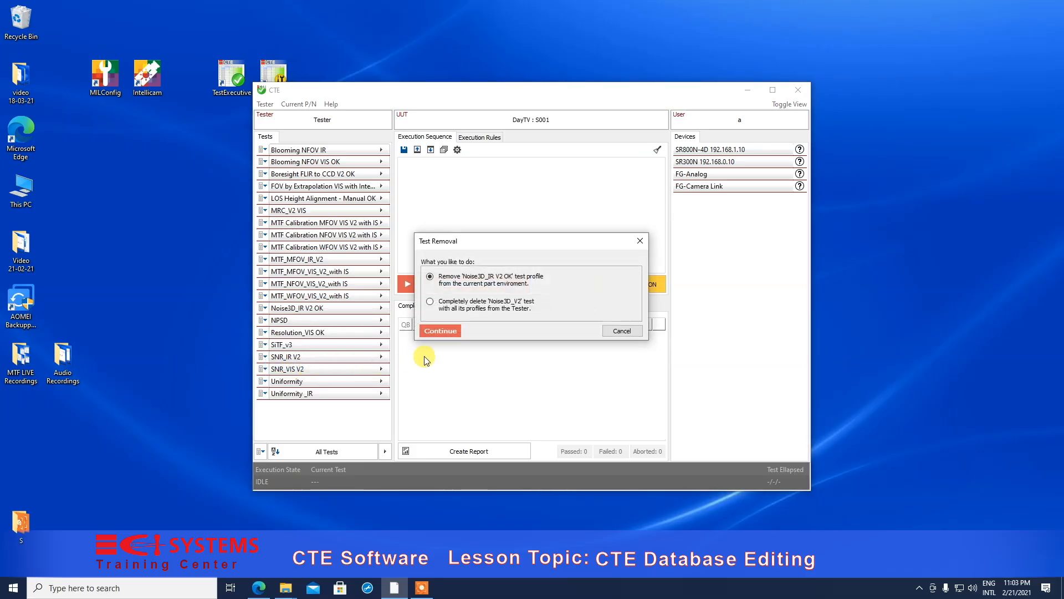
click(443, 329)
click(513, 347)
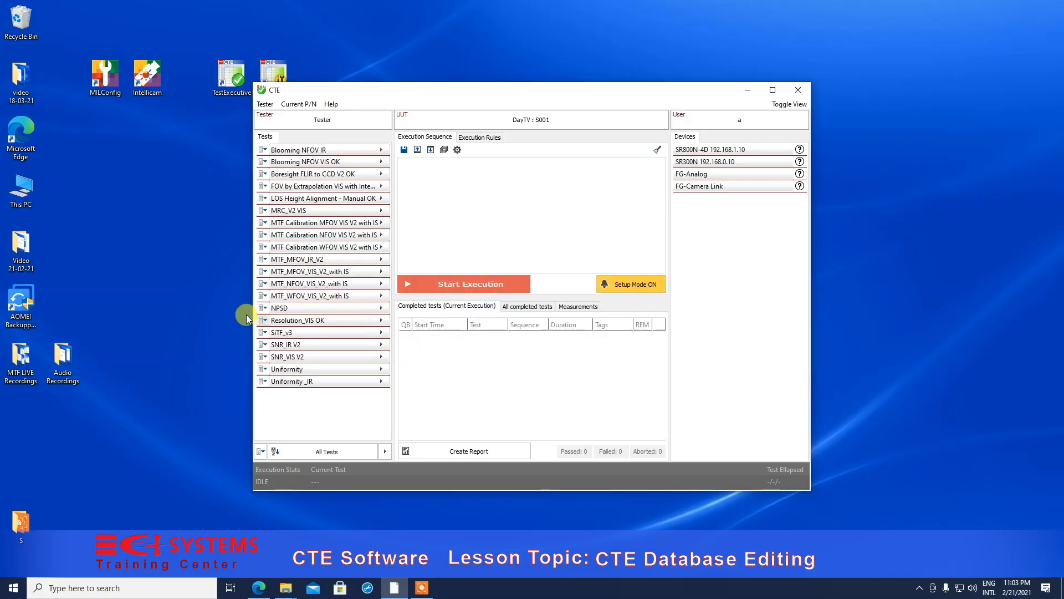
click(262, 313)
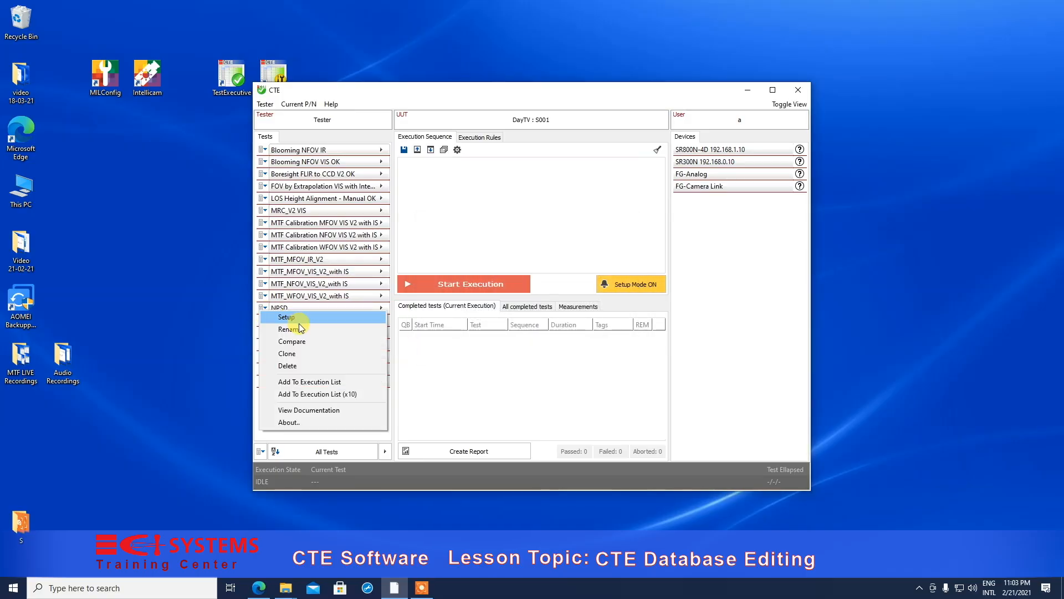
click(296, 366)
click(442, 329)
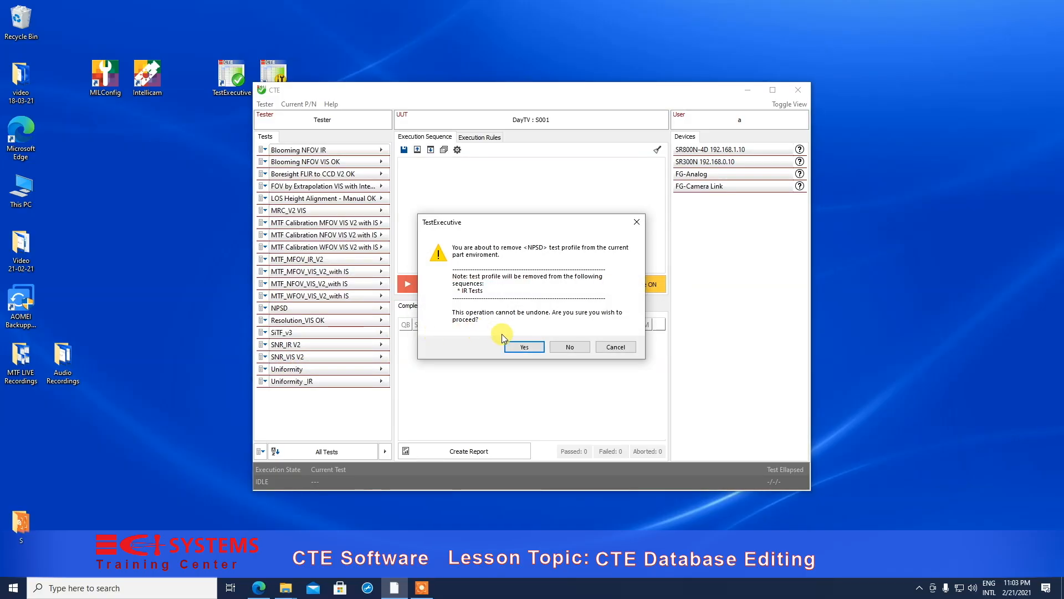
click(516, 348)
- Delete the SNR_IR V2 and Uniformity _IR profiles from the current part
click(263, 334)
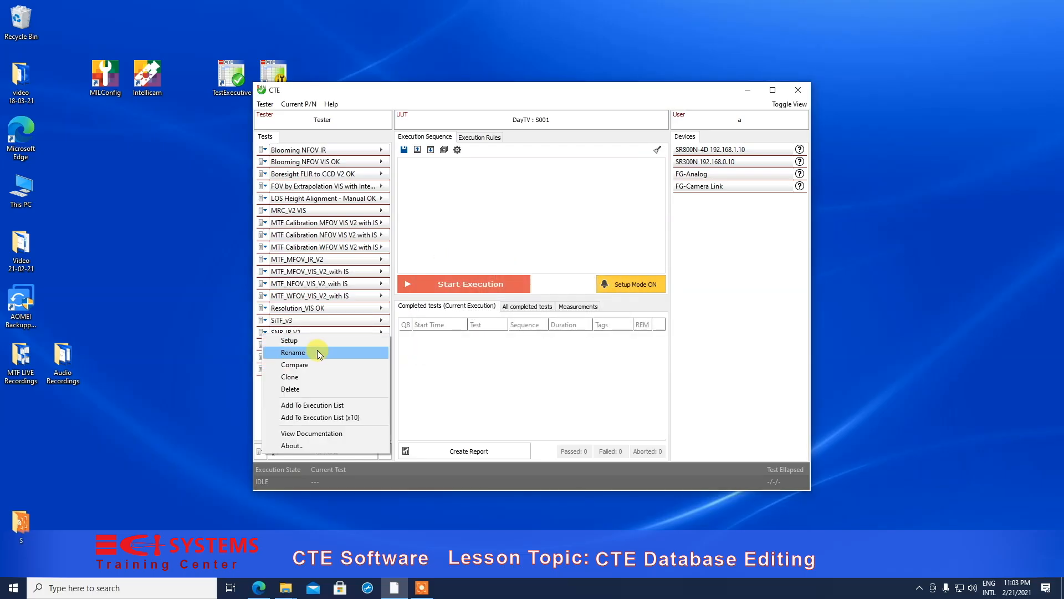
click(310, 386)
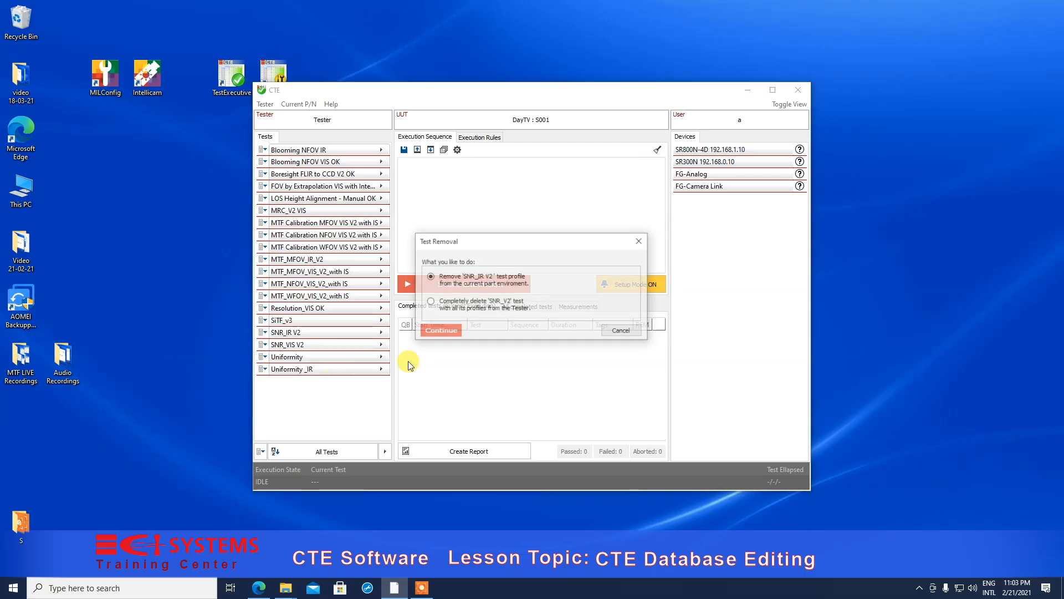
click(438, 330)
click(527, 346)
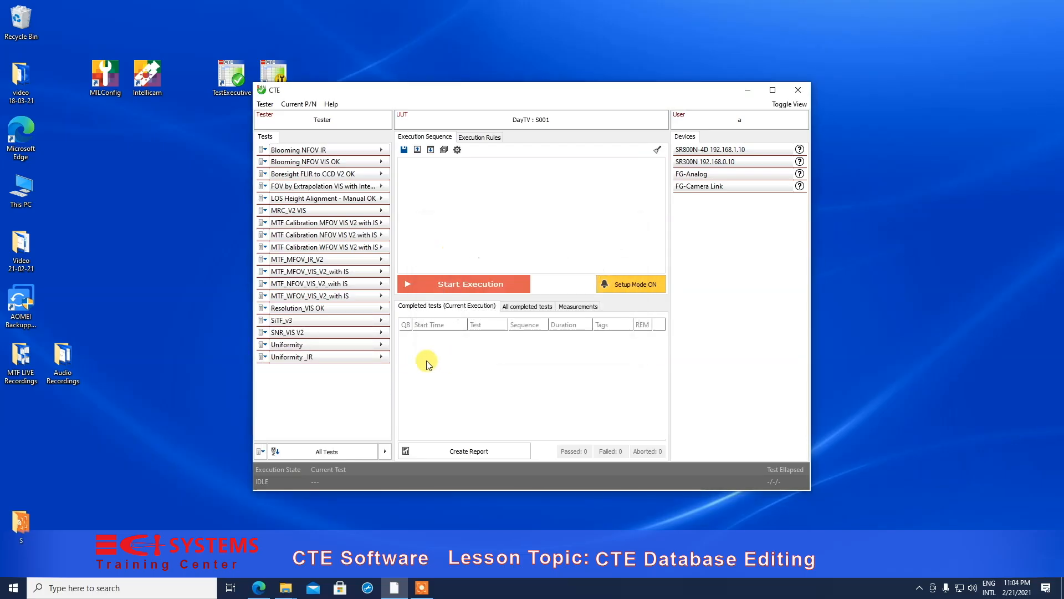
click(264, 357)
click(325, 412)
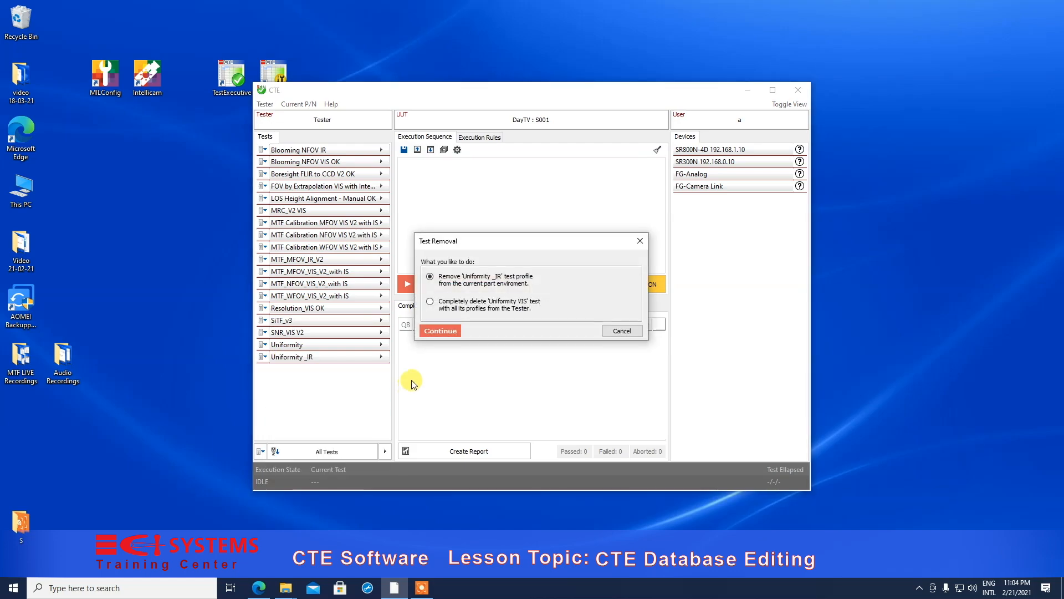
click(427, 333)
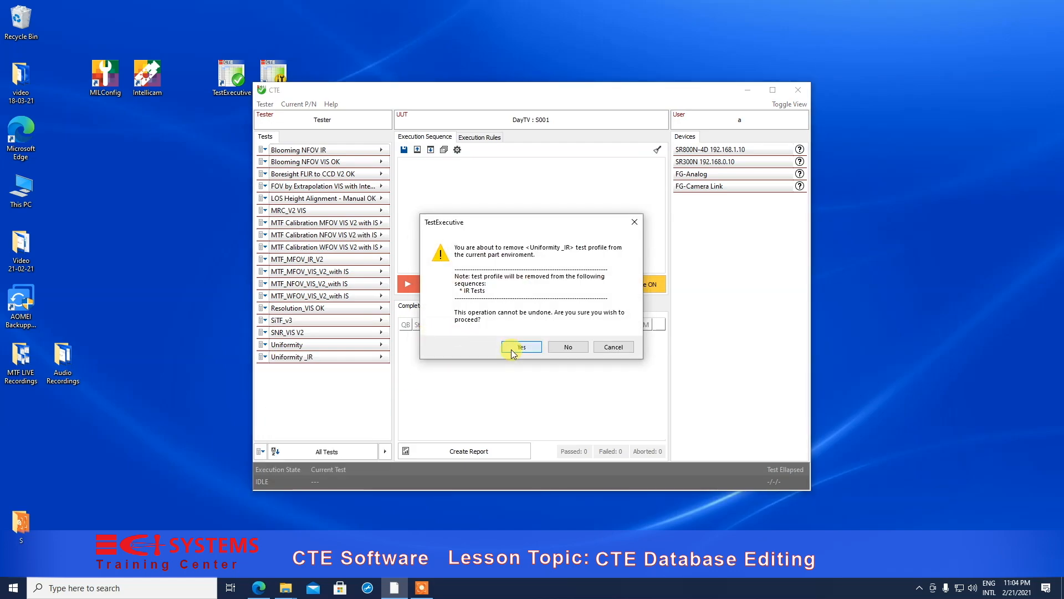
click(511, 348)
- Delete the MTF_MFOV_IR_V2 and Blooming NFOV IR profiles from the current part
click(265, 260)
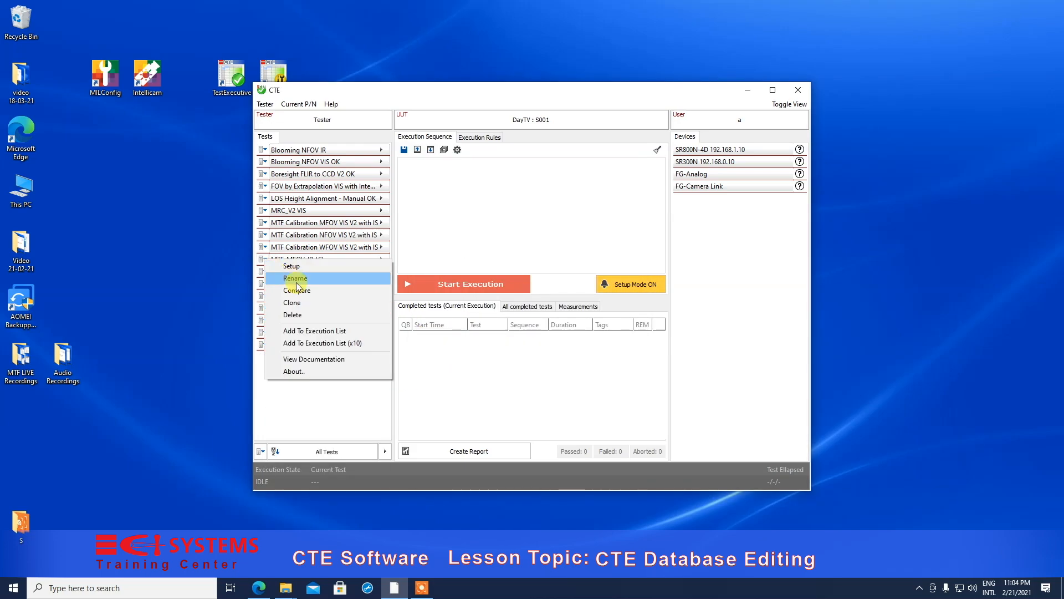
click(306, 312)
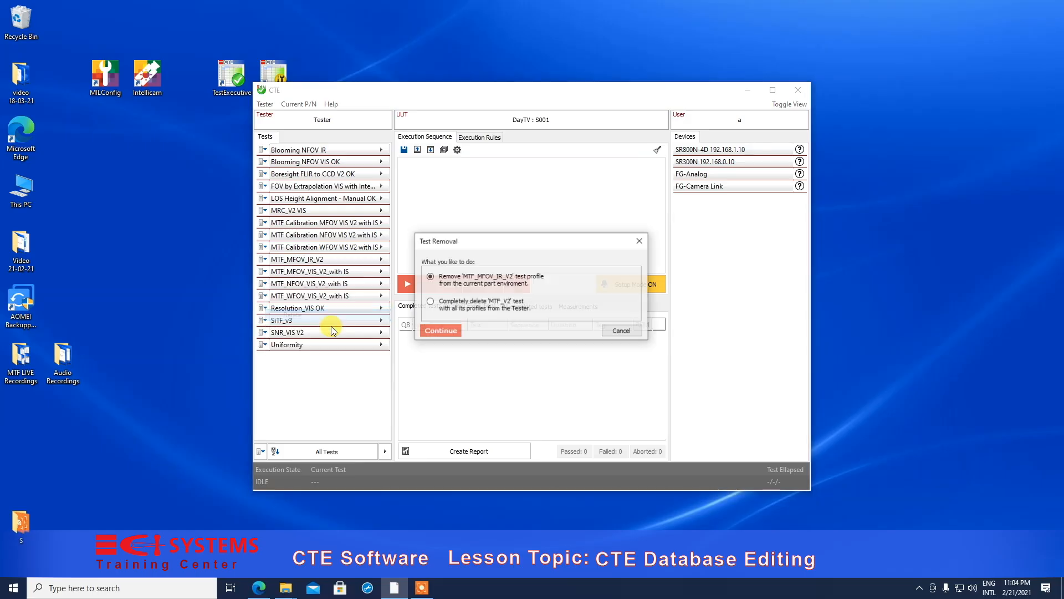
click(437, 334)
click(522, 347)
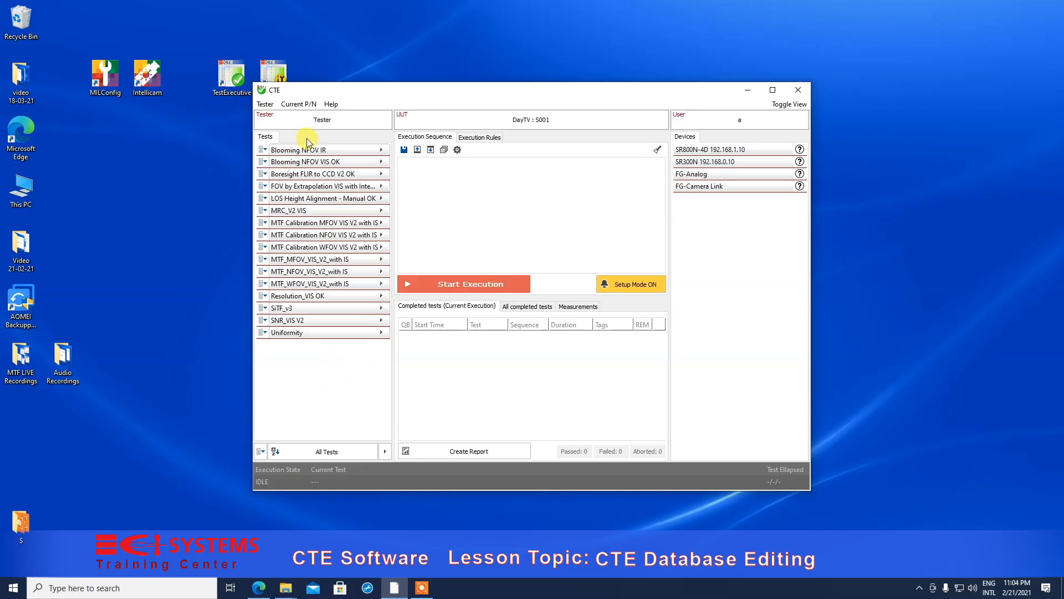
click(265, 150)
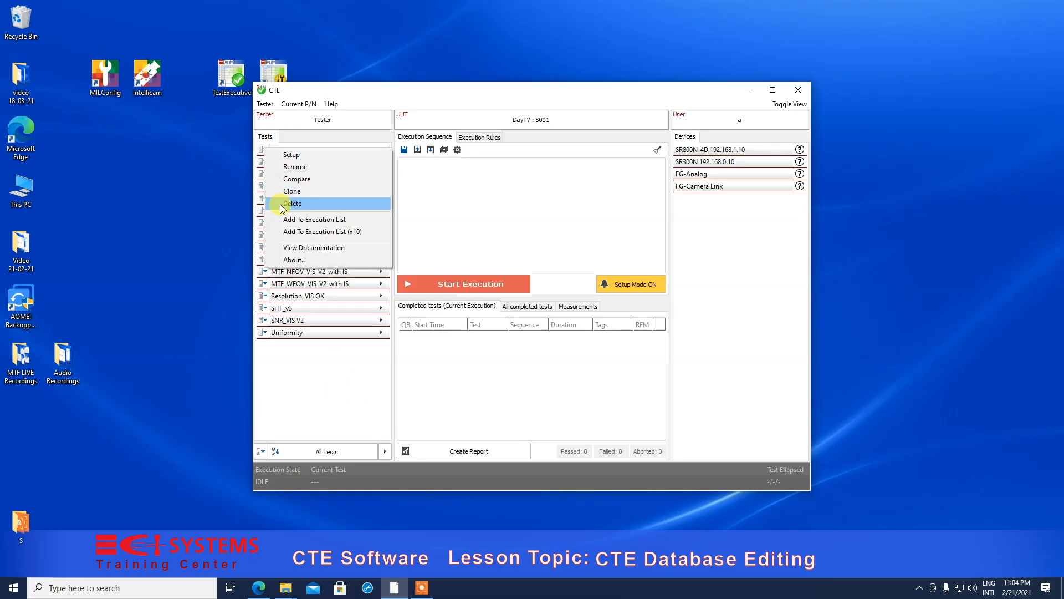
click(283, 210)
click(451, 333)
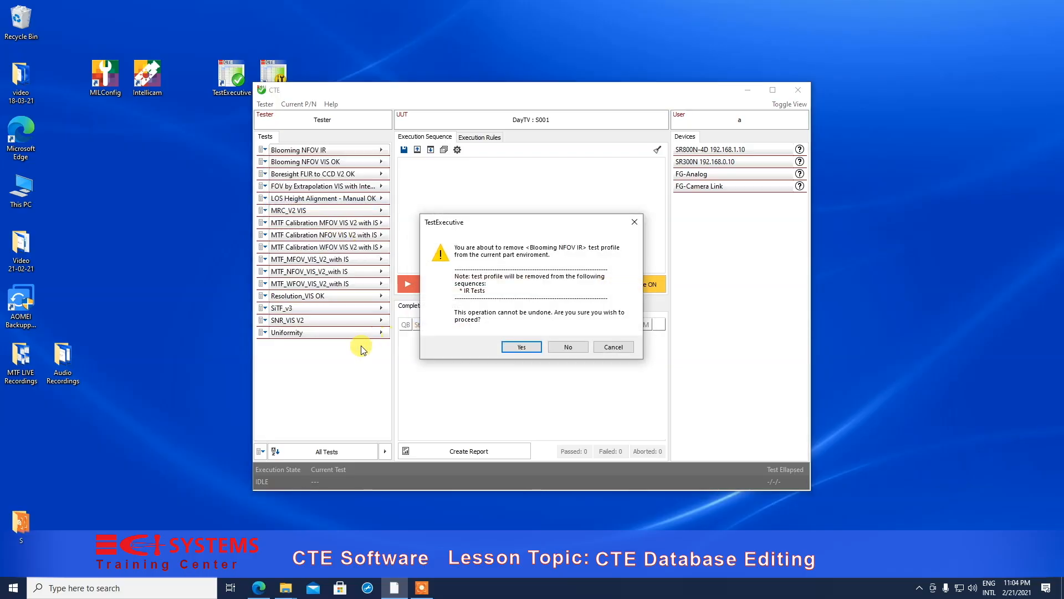
click(516, 348)
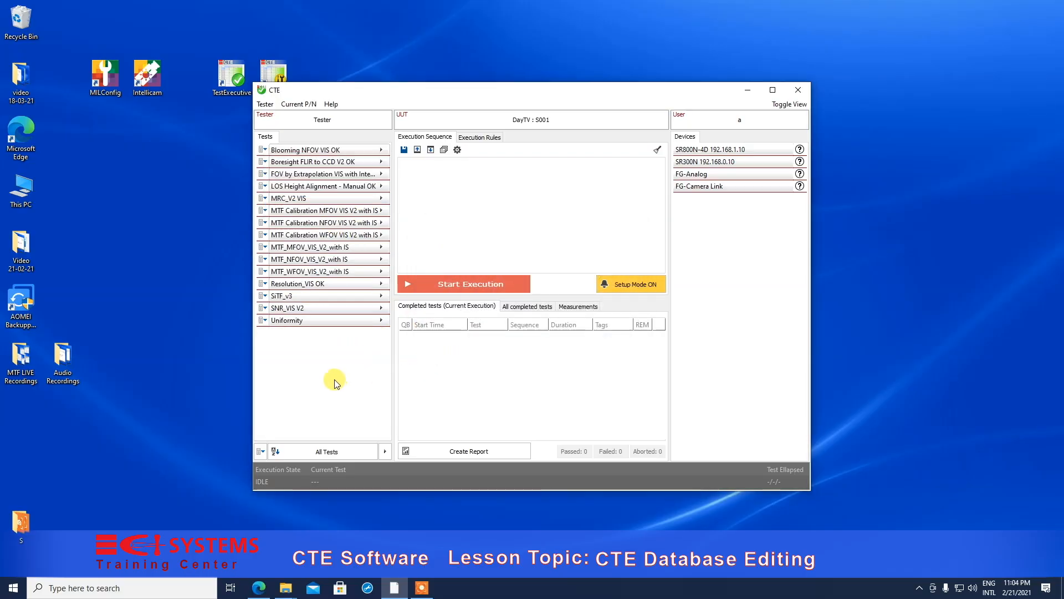
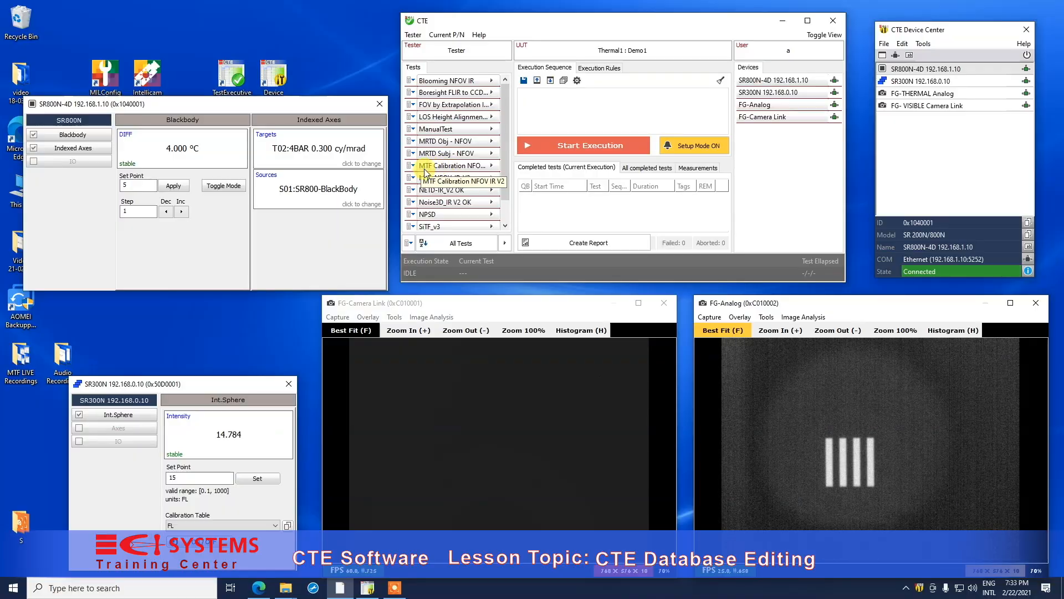
- Sequence the MTF Calibration NFOV IR V2 test and open its parameter list
double_click(450, 166)
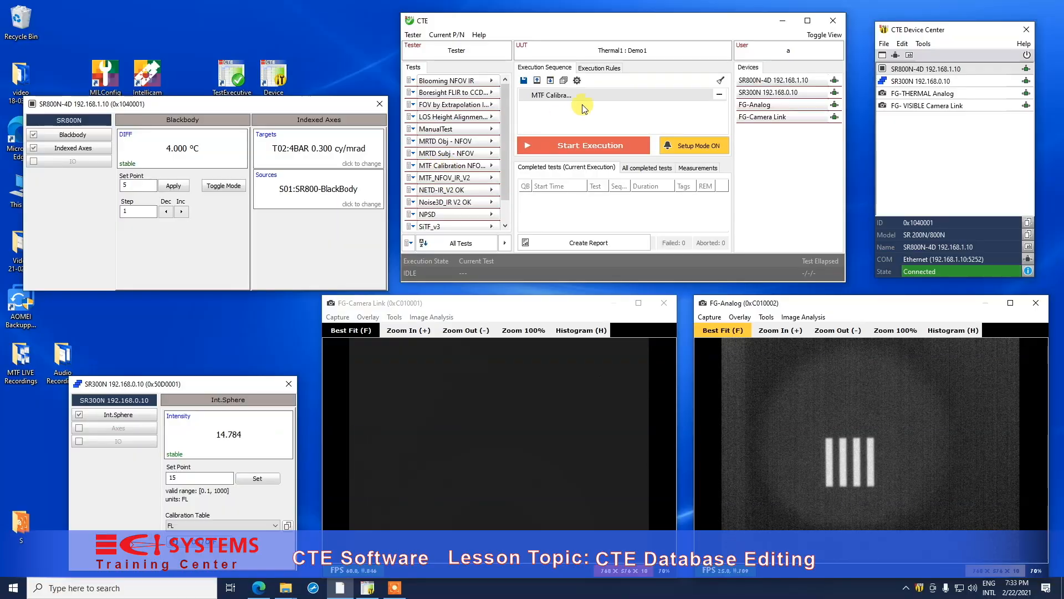
double_click(549, 95)
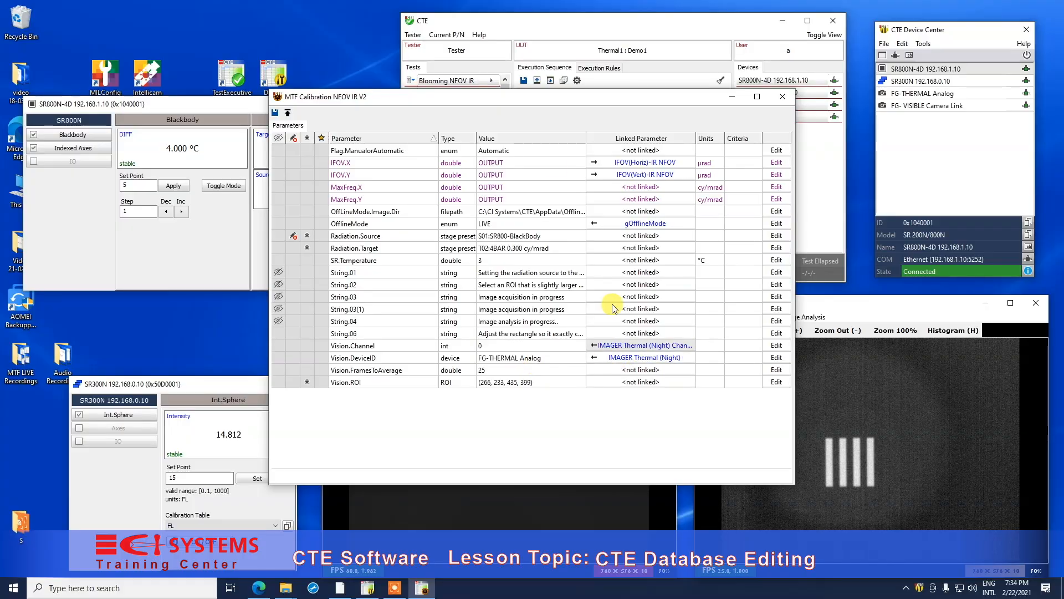
drag(516, 97, 787, 176)
- Open the Thermal1 part parameters for editing and select IMAGER Thermal (Night)
click(461, 34)
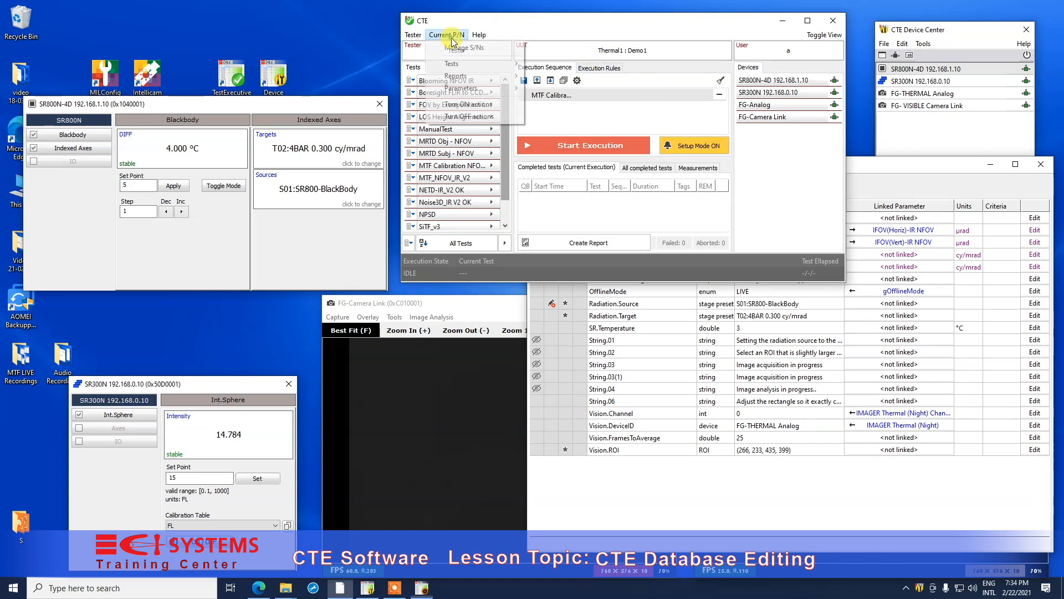
mouse_move(458, 88)
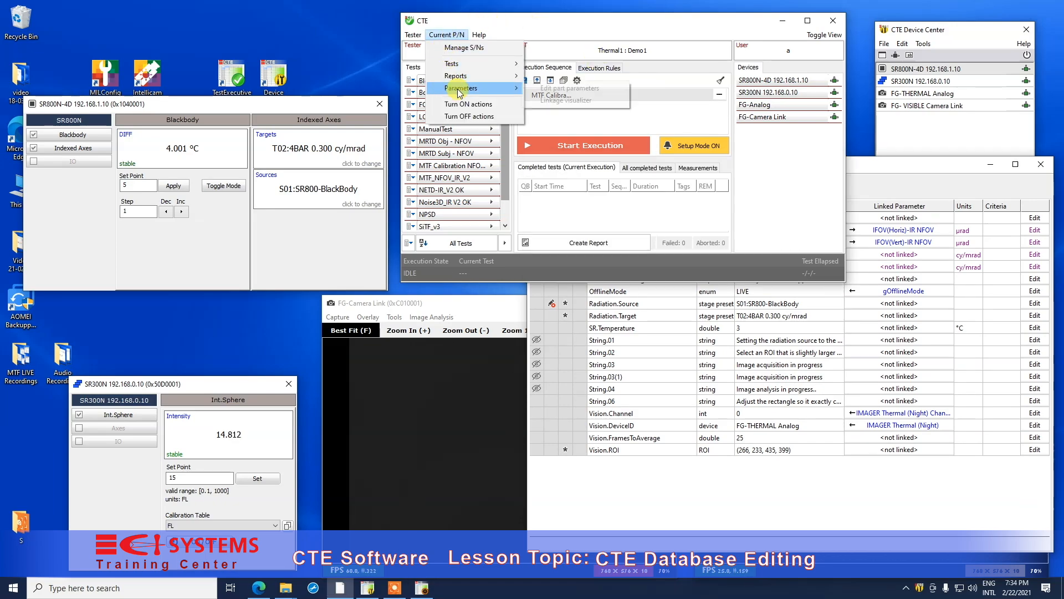
click(549, 92)
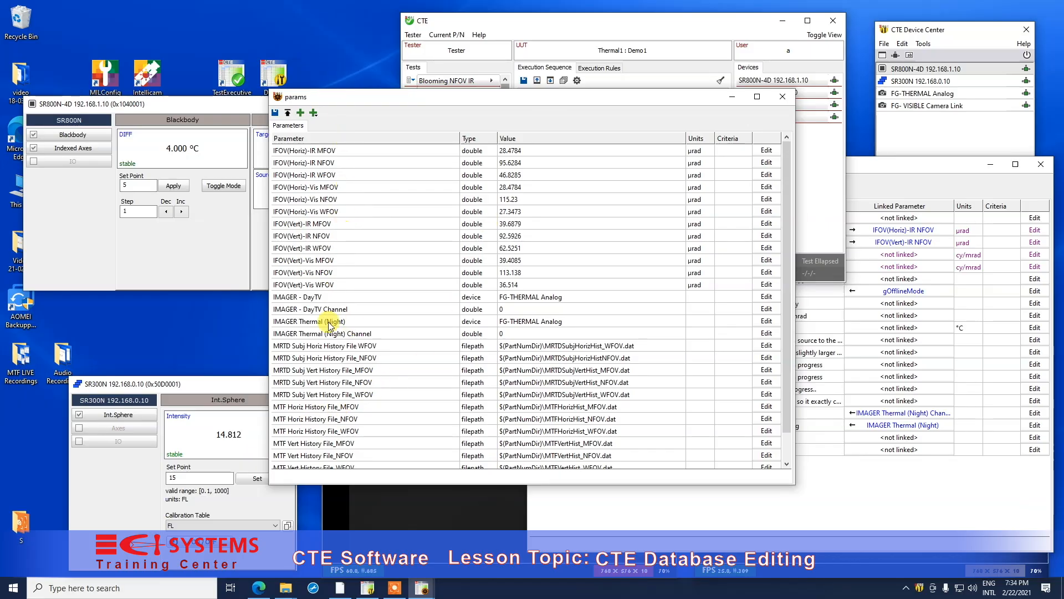
click(299, 324)
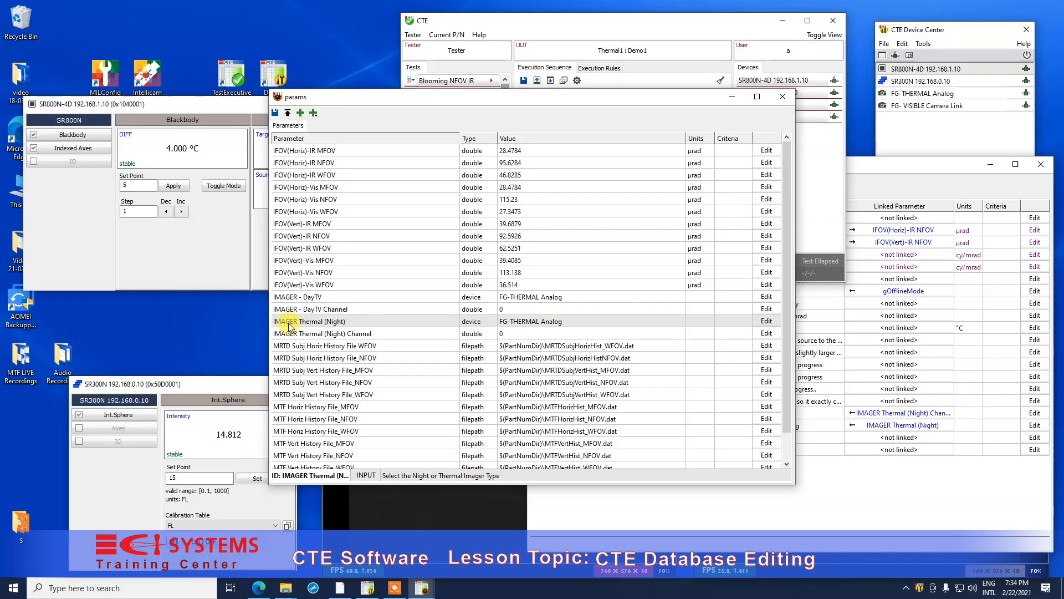
drag(464, 100, 421, 88)
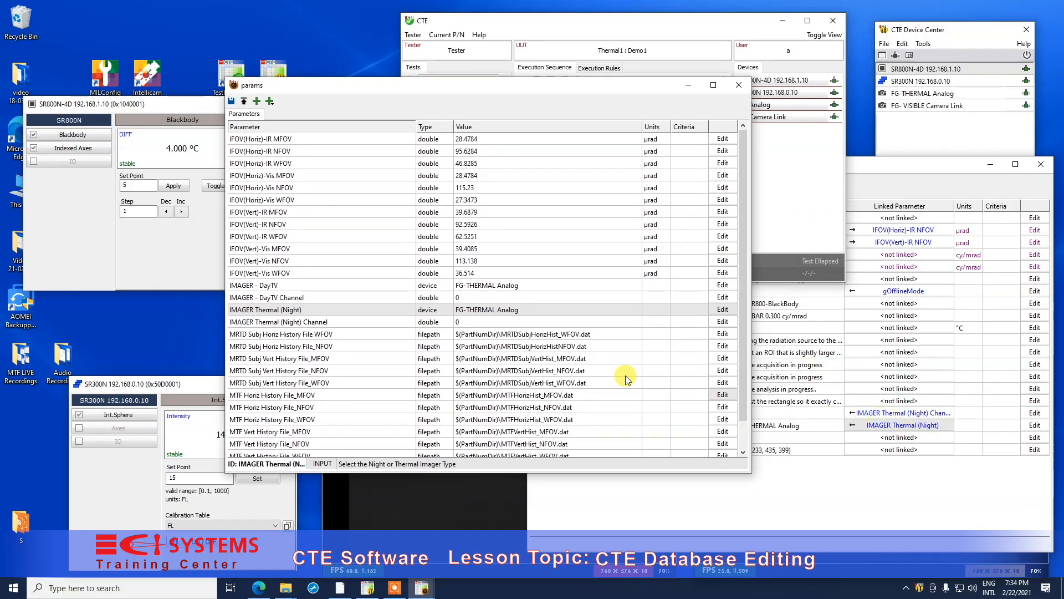
- Review IMAGER Thermal (Night) device options without changing them, then view FG- VISIBLE Camera Link details
double_click(475, 314)
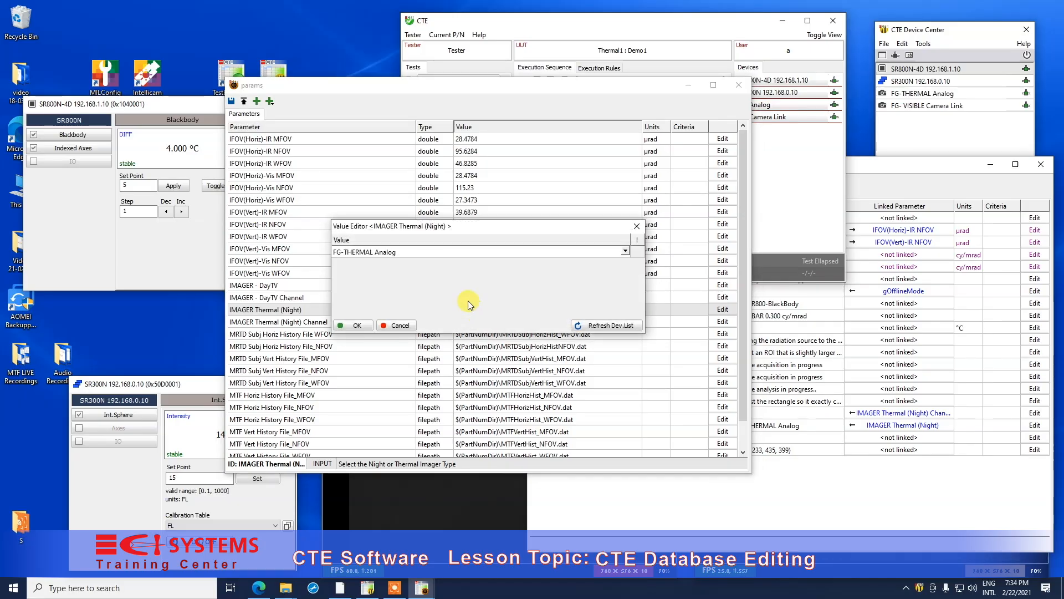
click(434, 251)
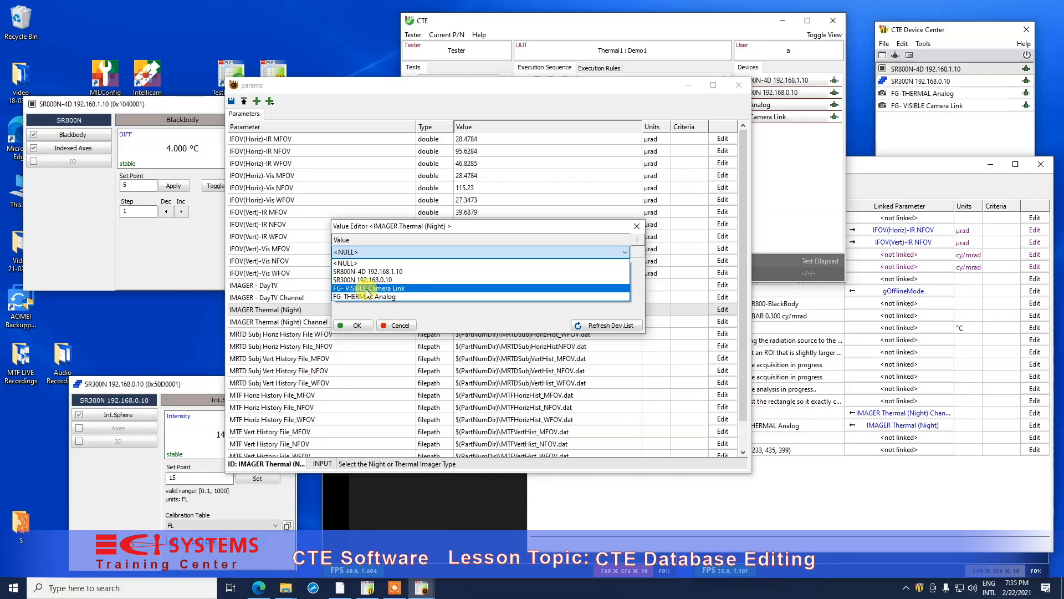
click(396, 329)
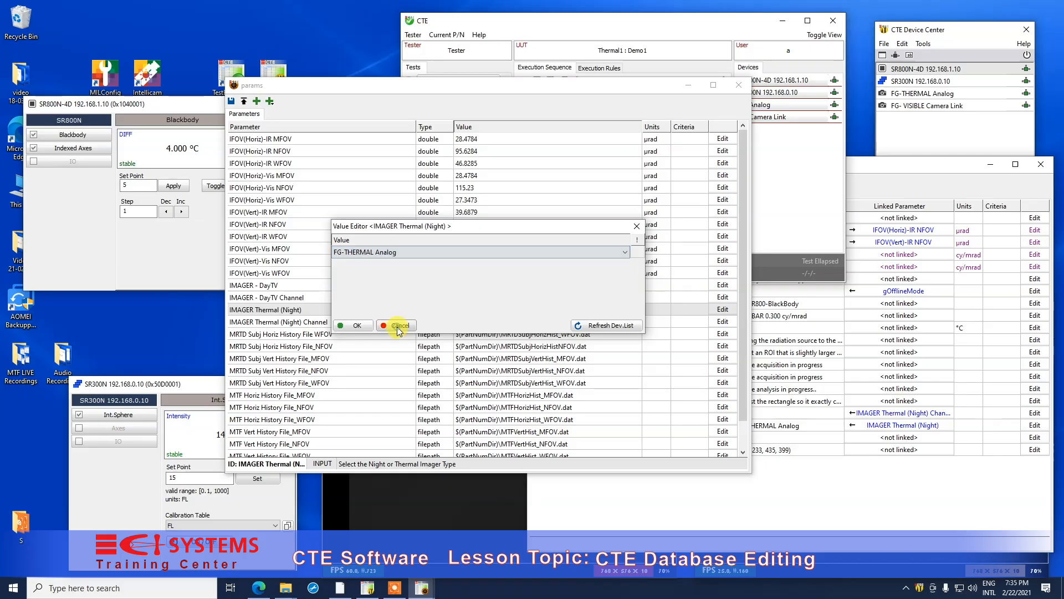
click(397, 327)
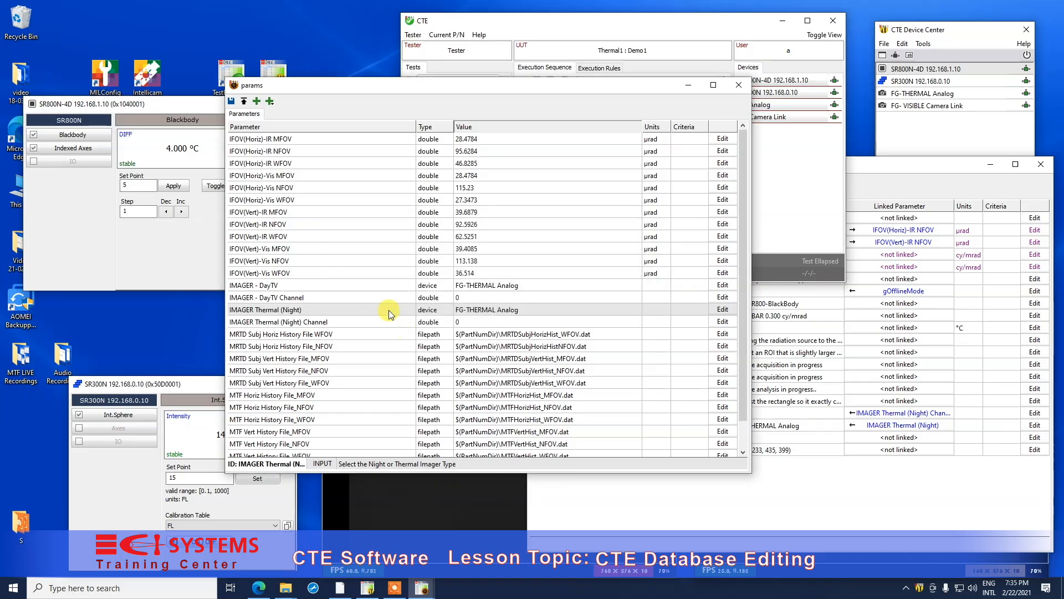
click(915, 107)
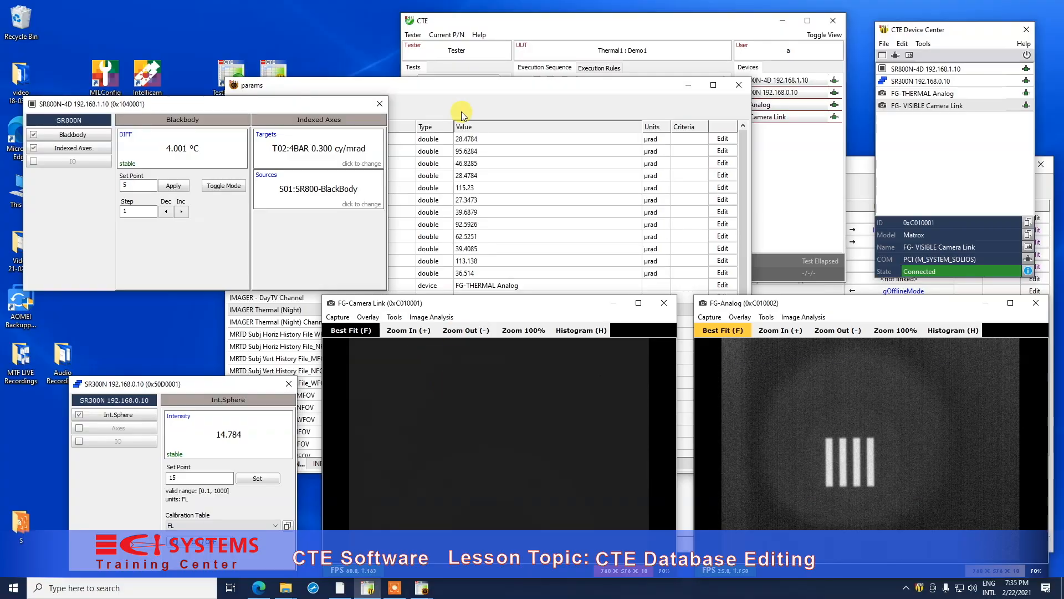
- Close the SR800N-4D window and switch the unit under test to DayTV : DemoDay-a123
click(376, 104)
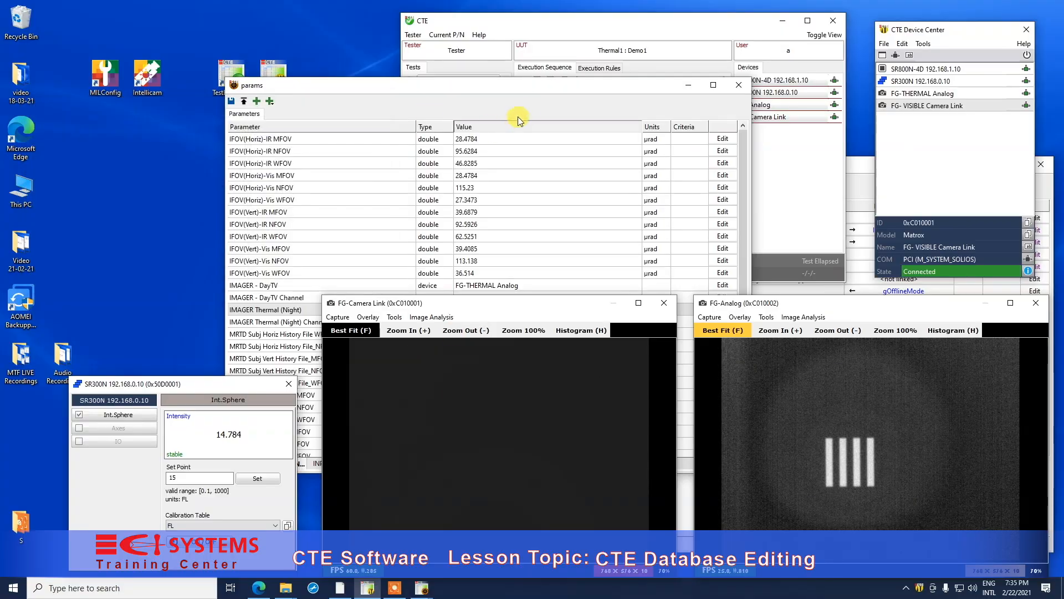
click(689, 85)
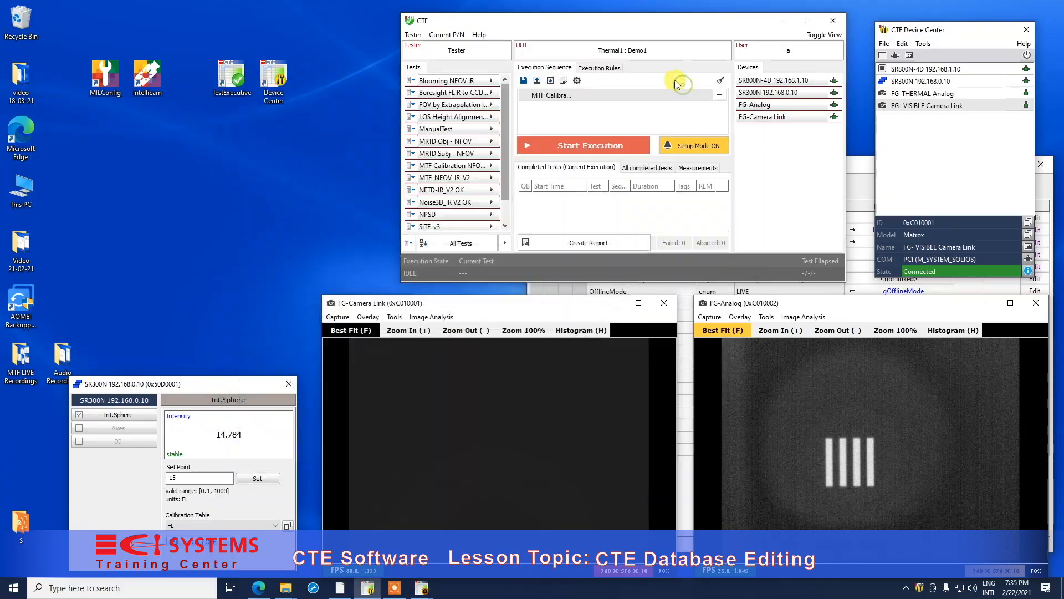
click(624, 51)
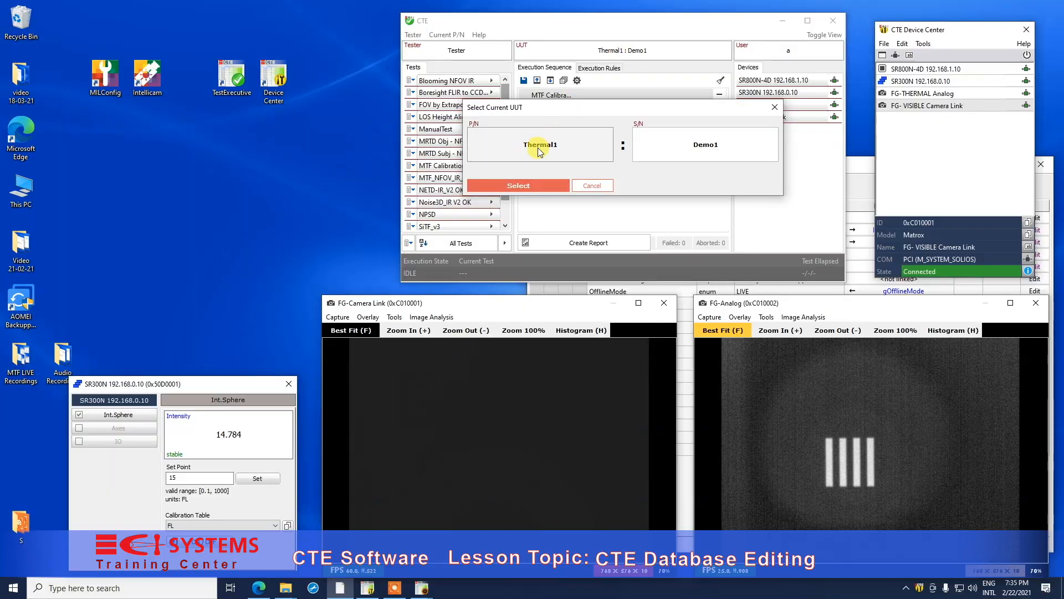
click(539, 151)
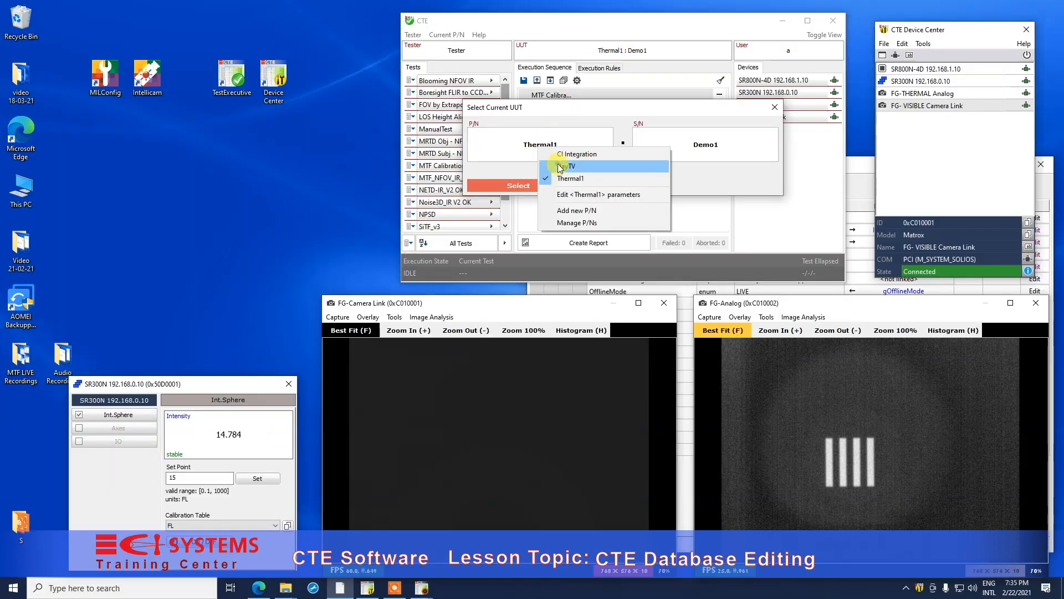
click(560, 166)
click(723, 146)
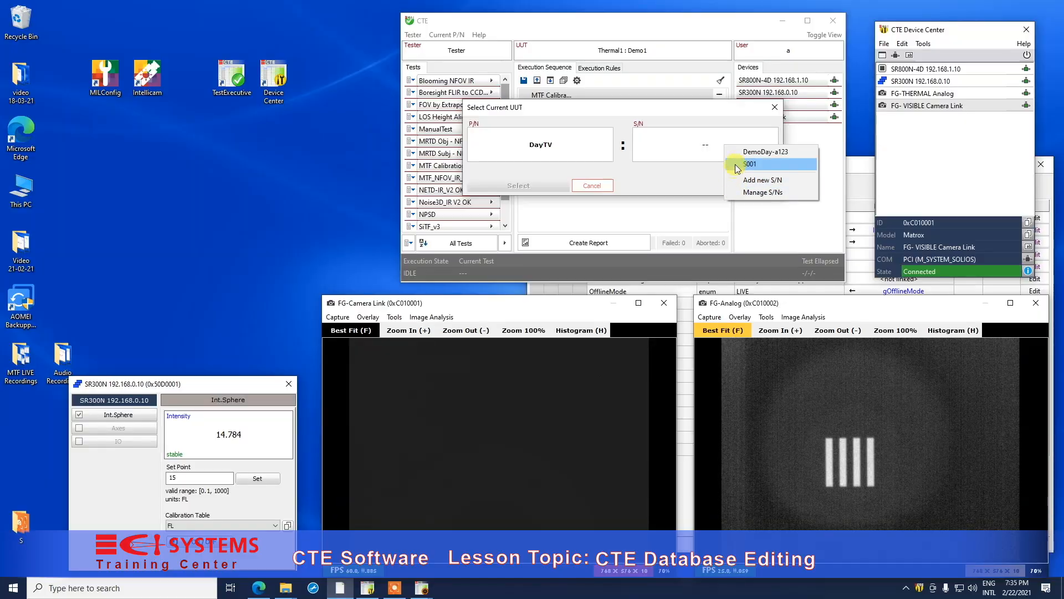
click(743, 153)
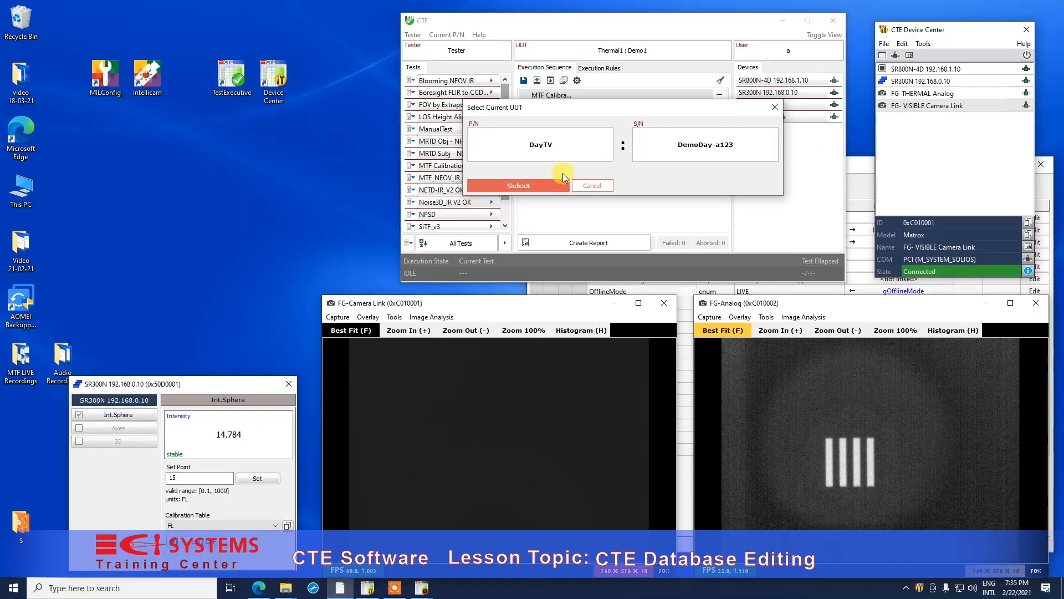
click(542, 188)
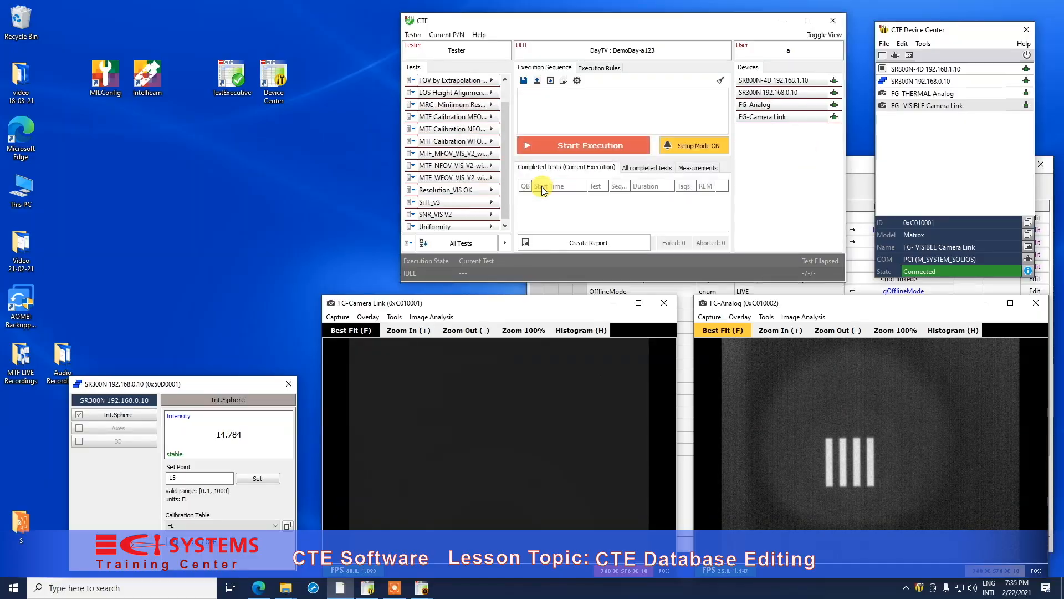
- Change the DayTV part's IMAGER Thermal (Night) device to FG- VISIBLE Camera Link
click(447, 35)
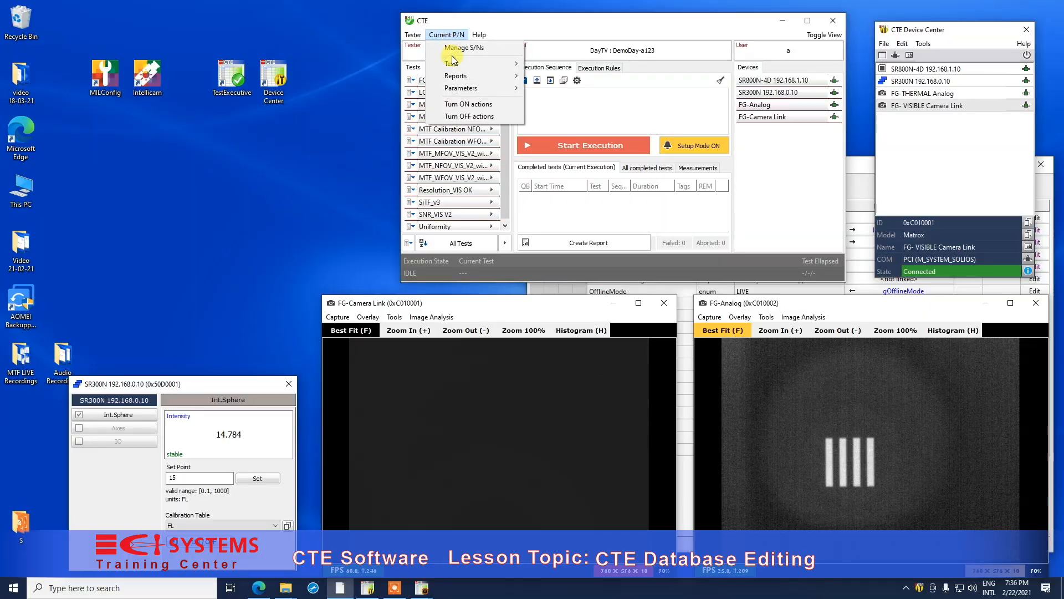
mouse_move(488, 88)
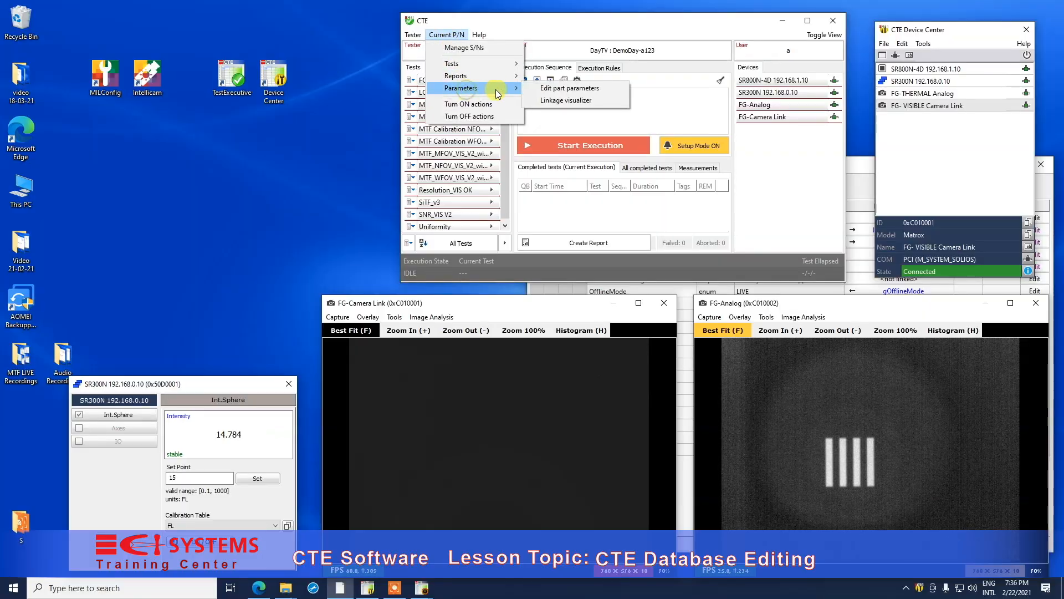
click(546, 90)
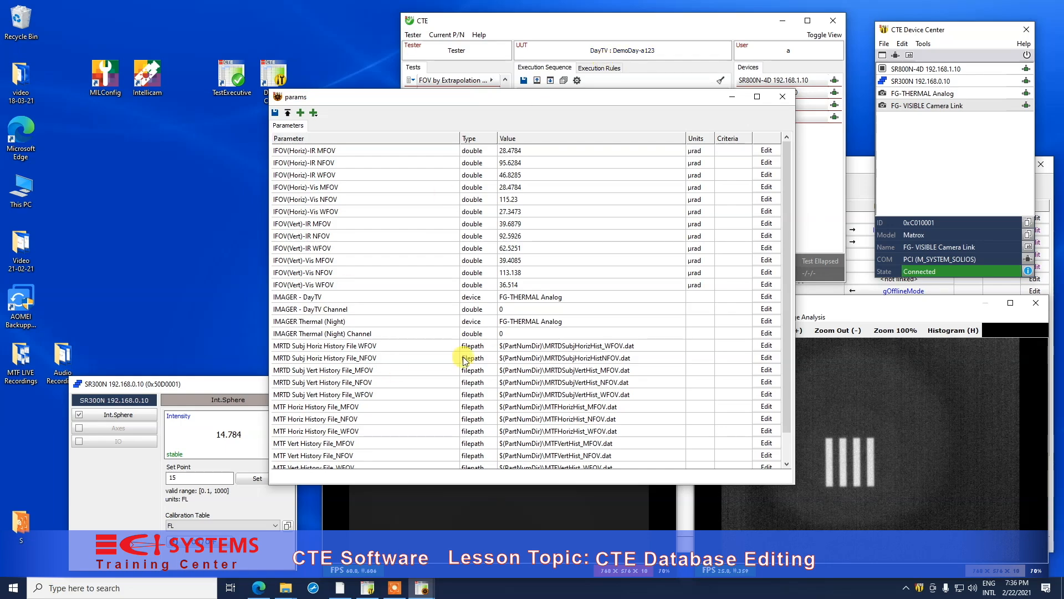
click(543, 323)
double_click(543, 326)
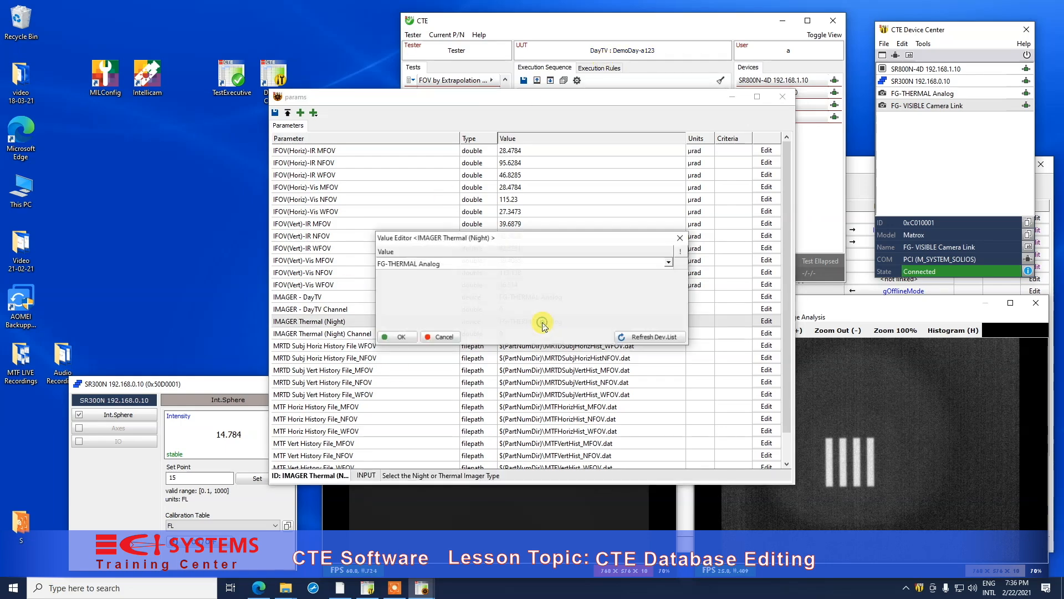
click(453, 263)
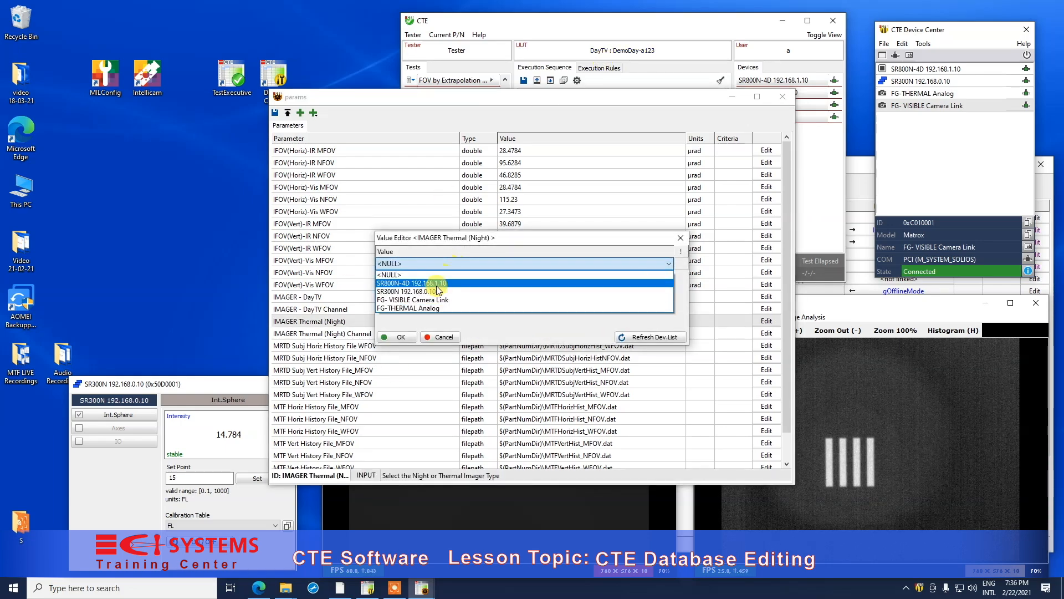
click(432, 301)
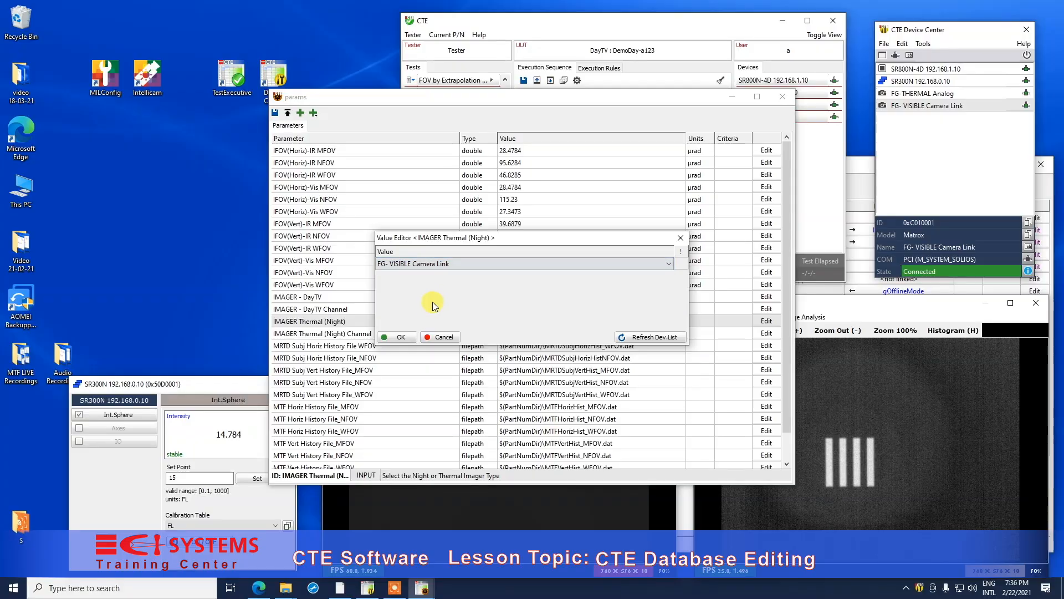
click(397, 337)
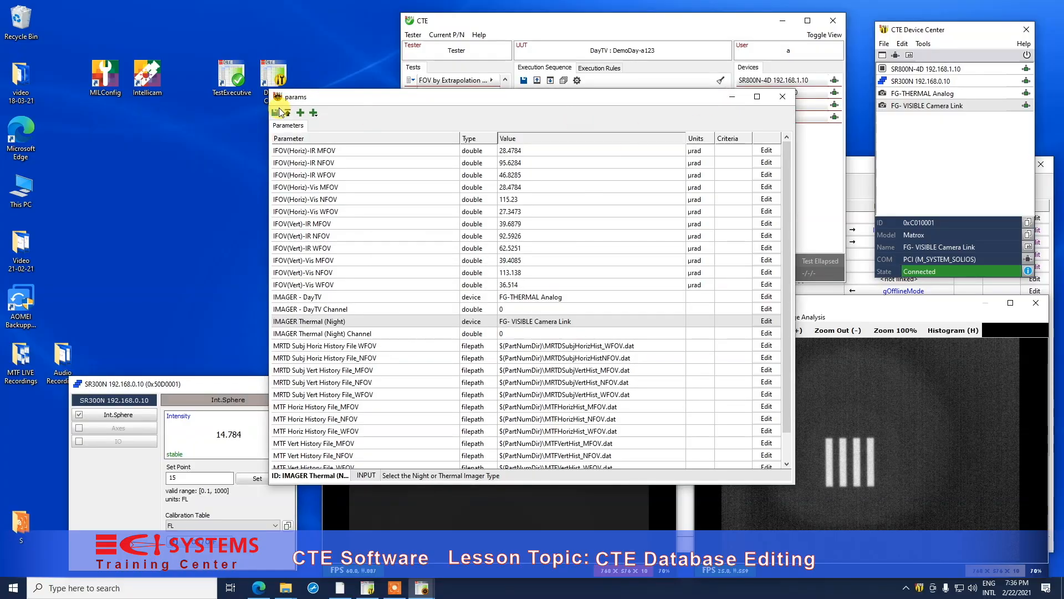
click(782, 96)
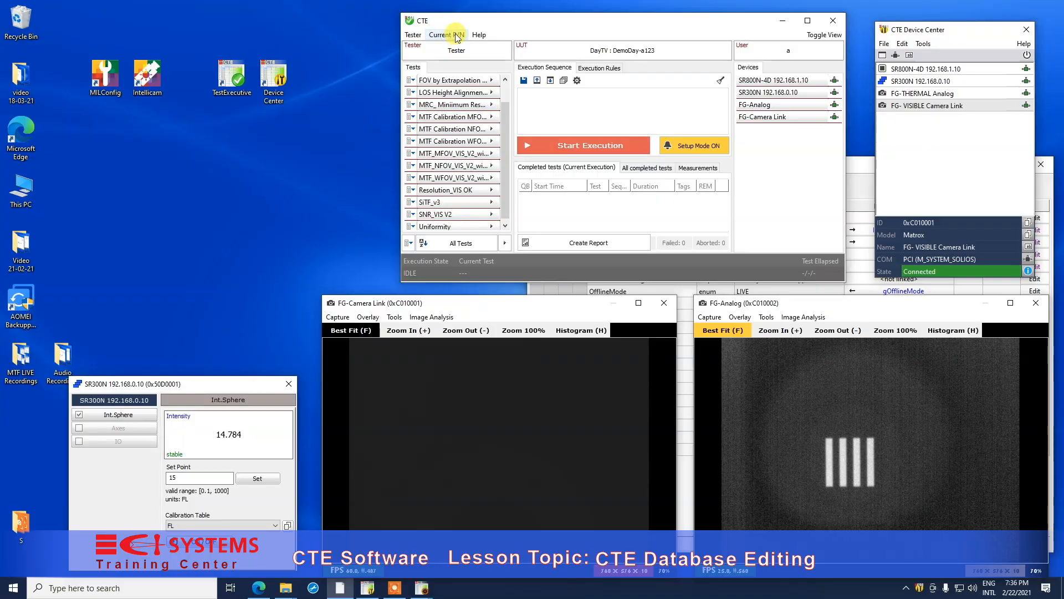
- Reopen the DayTV part parameters to verify the FG- VISIBLE Camera Link value
click(446, 35)
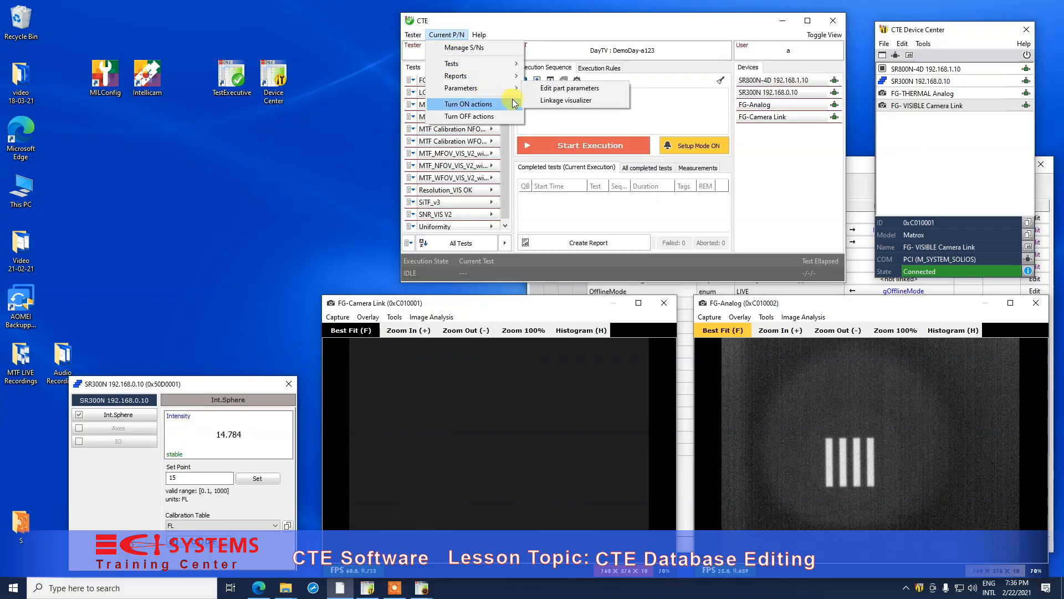
mouse_move(485, 88)
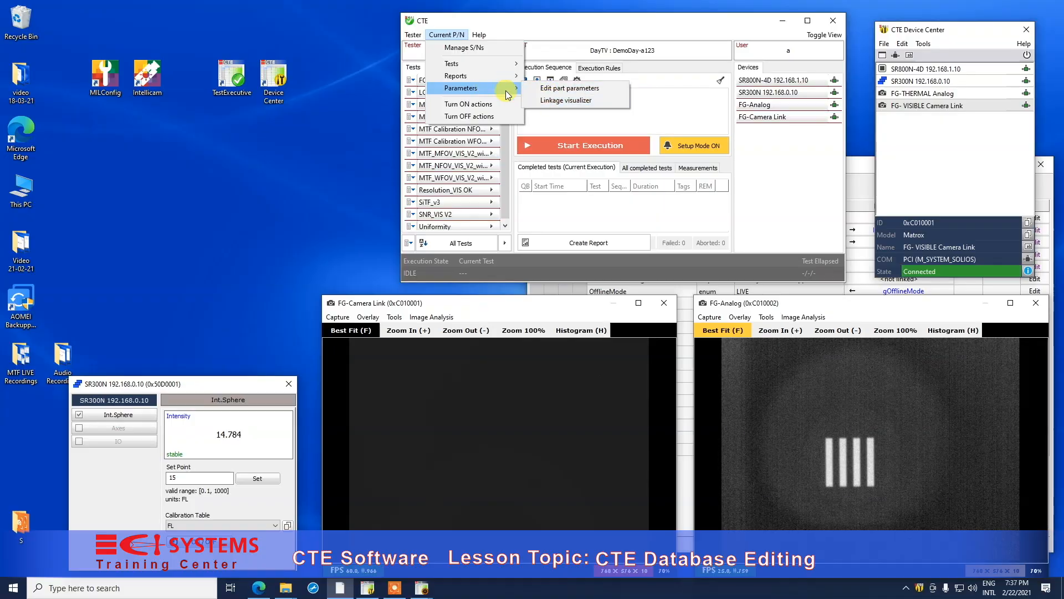
click(536, 87)
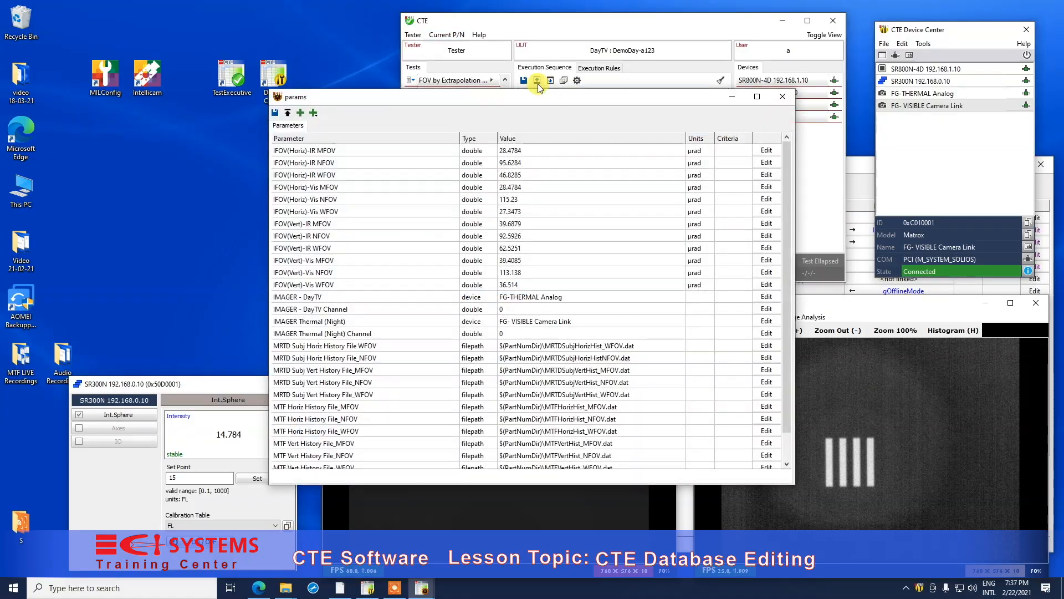